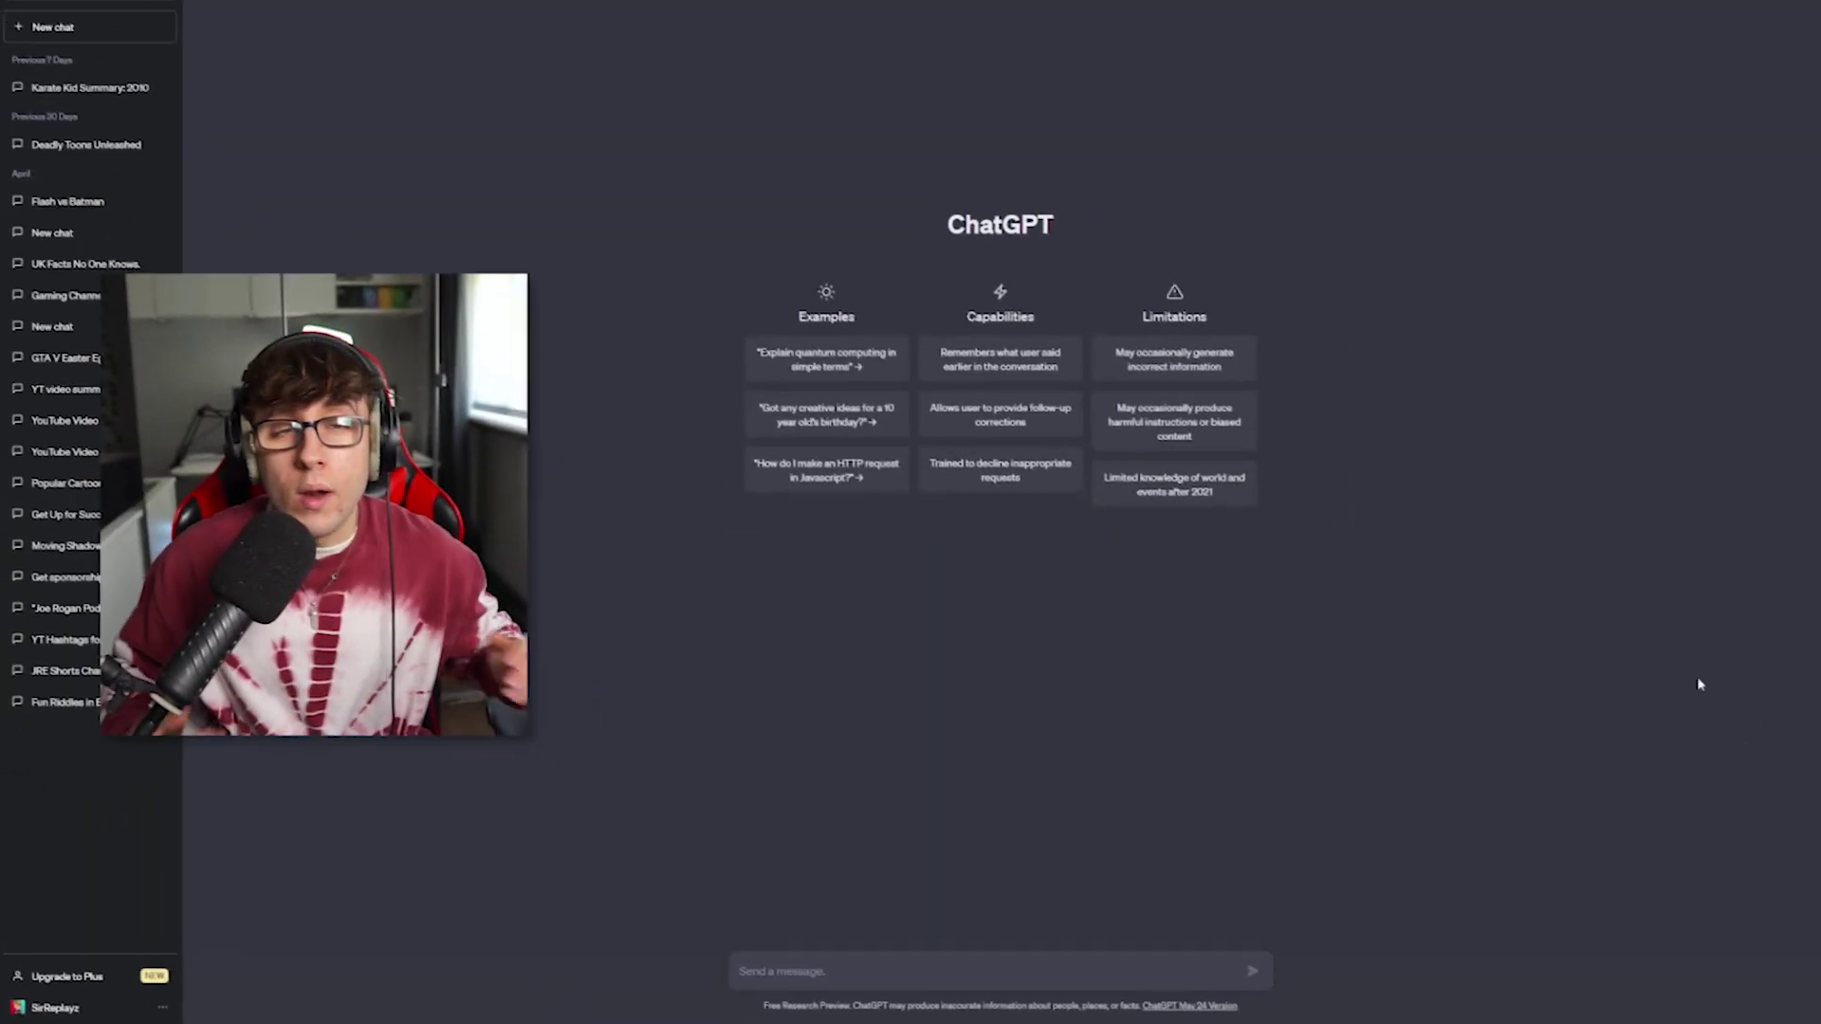
# Step: Ask ChatGPT for AI-influencer names and review the suggested list
pyautogui.write('0 Perfect Names for an AI Influencer who is made for Social Med')
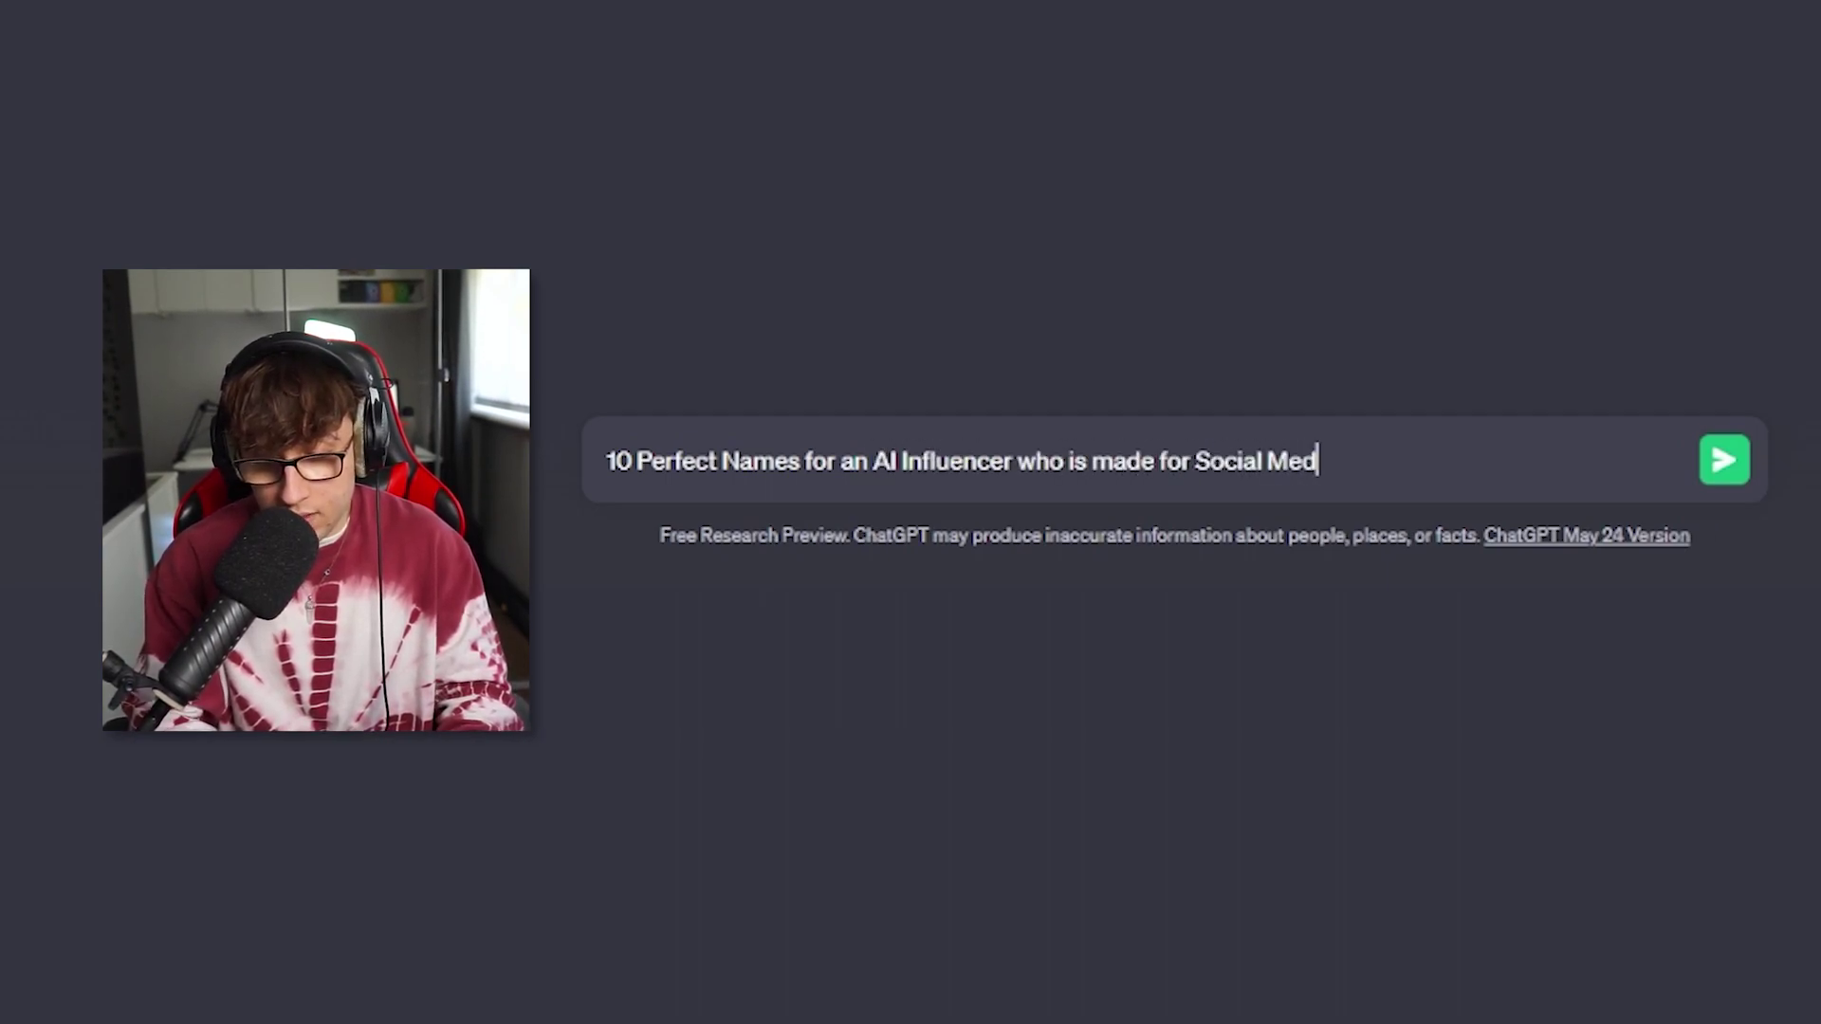
pyautogui.moveTo(964, 95); pyautogui.dragTo(1280, 785)
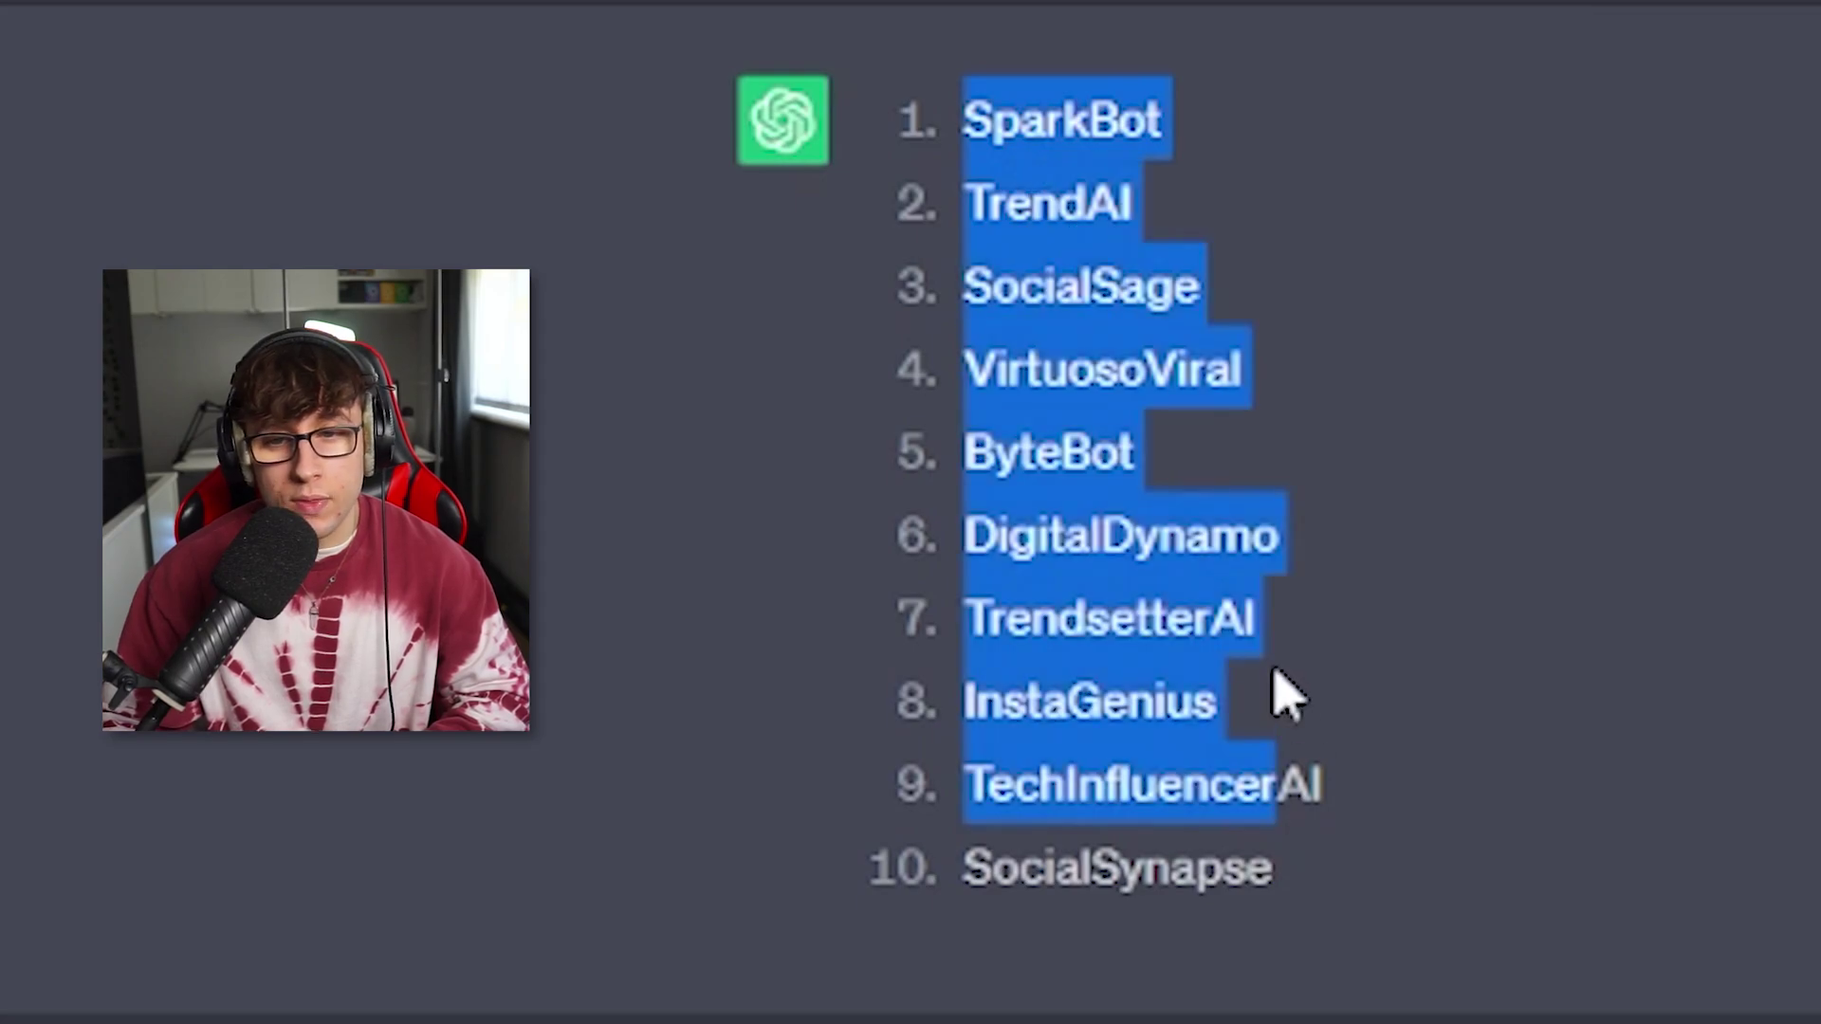
pyautogui.click(1281, 698)
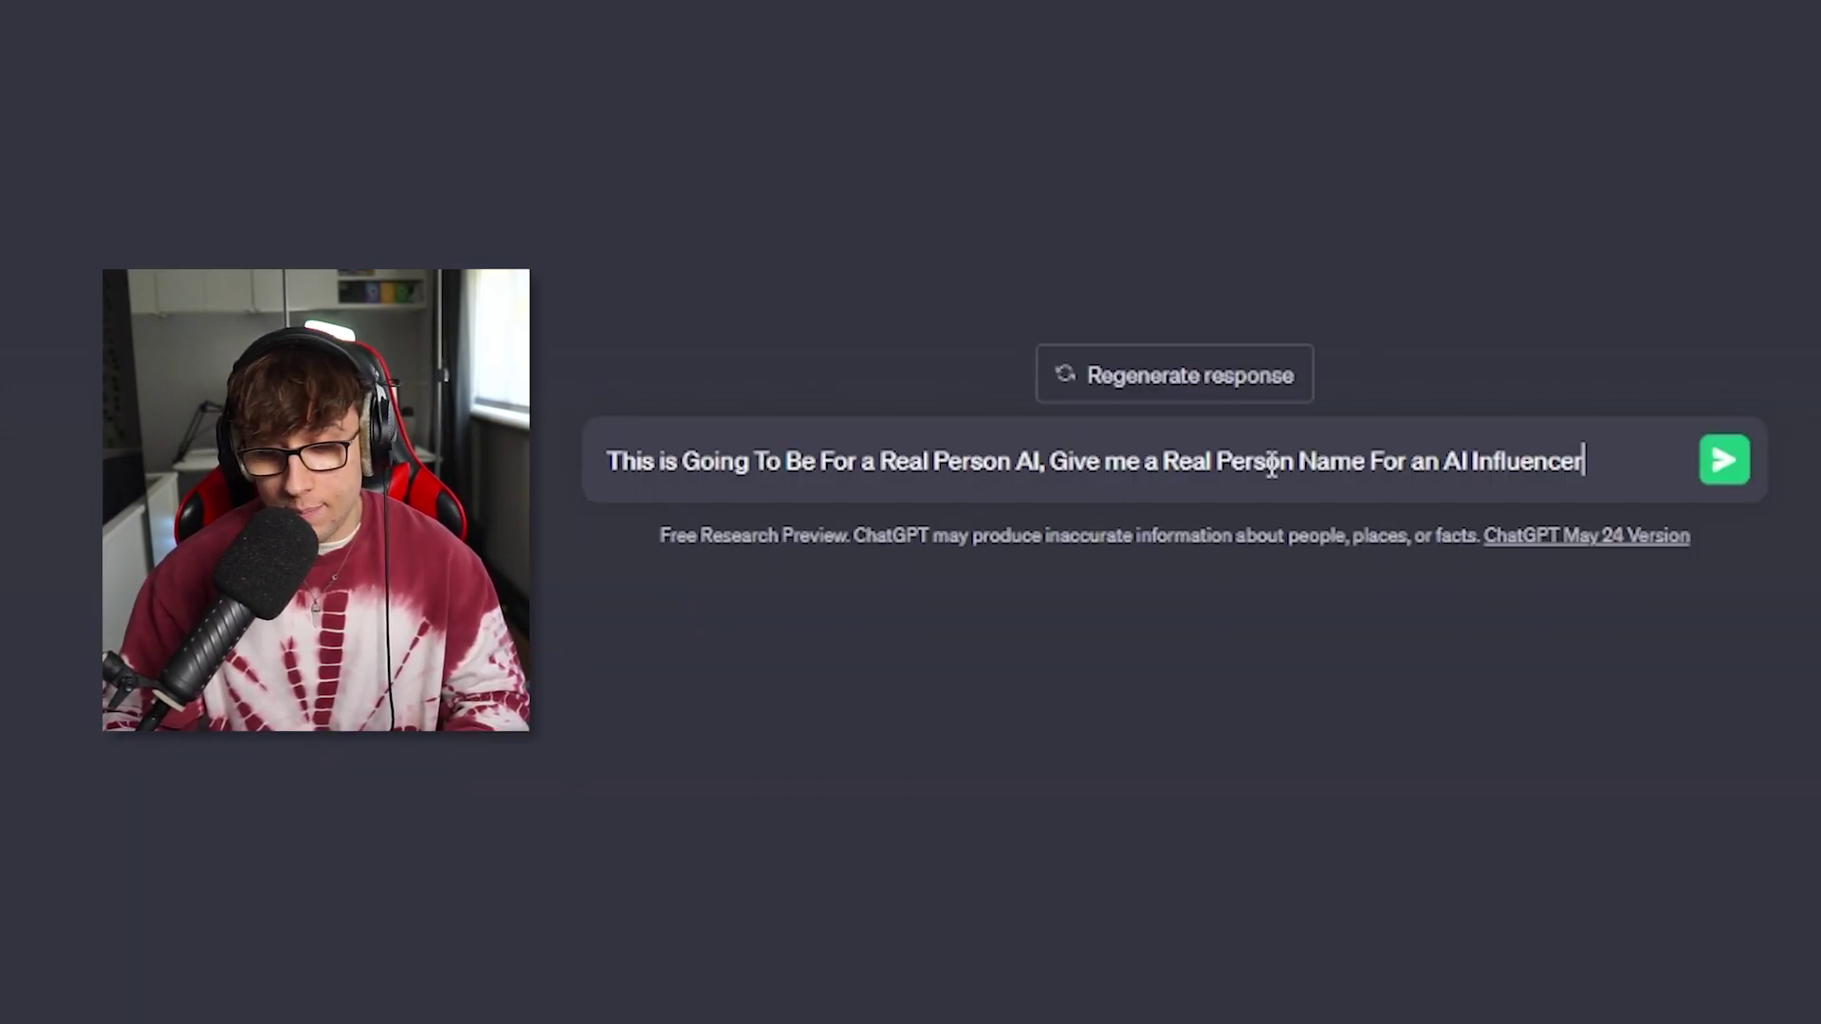
# Step: Request a realistic human name and bring up the YouTube channel named after it
pyautogui.press('Return')
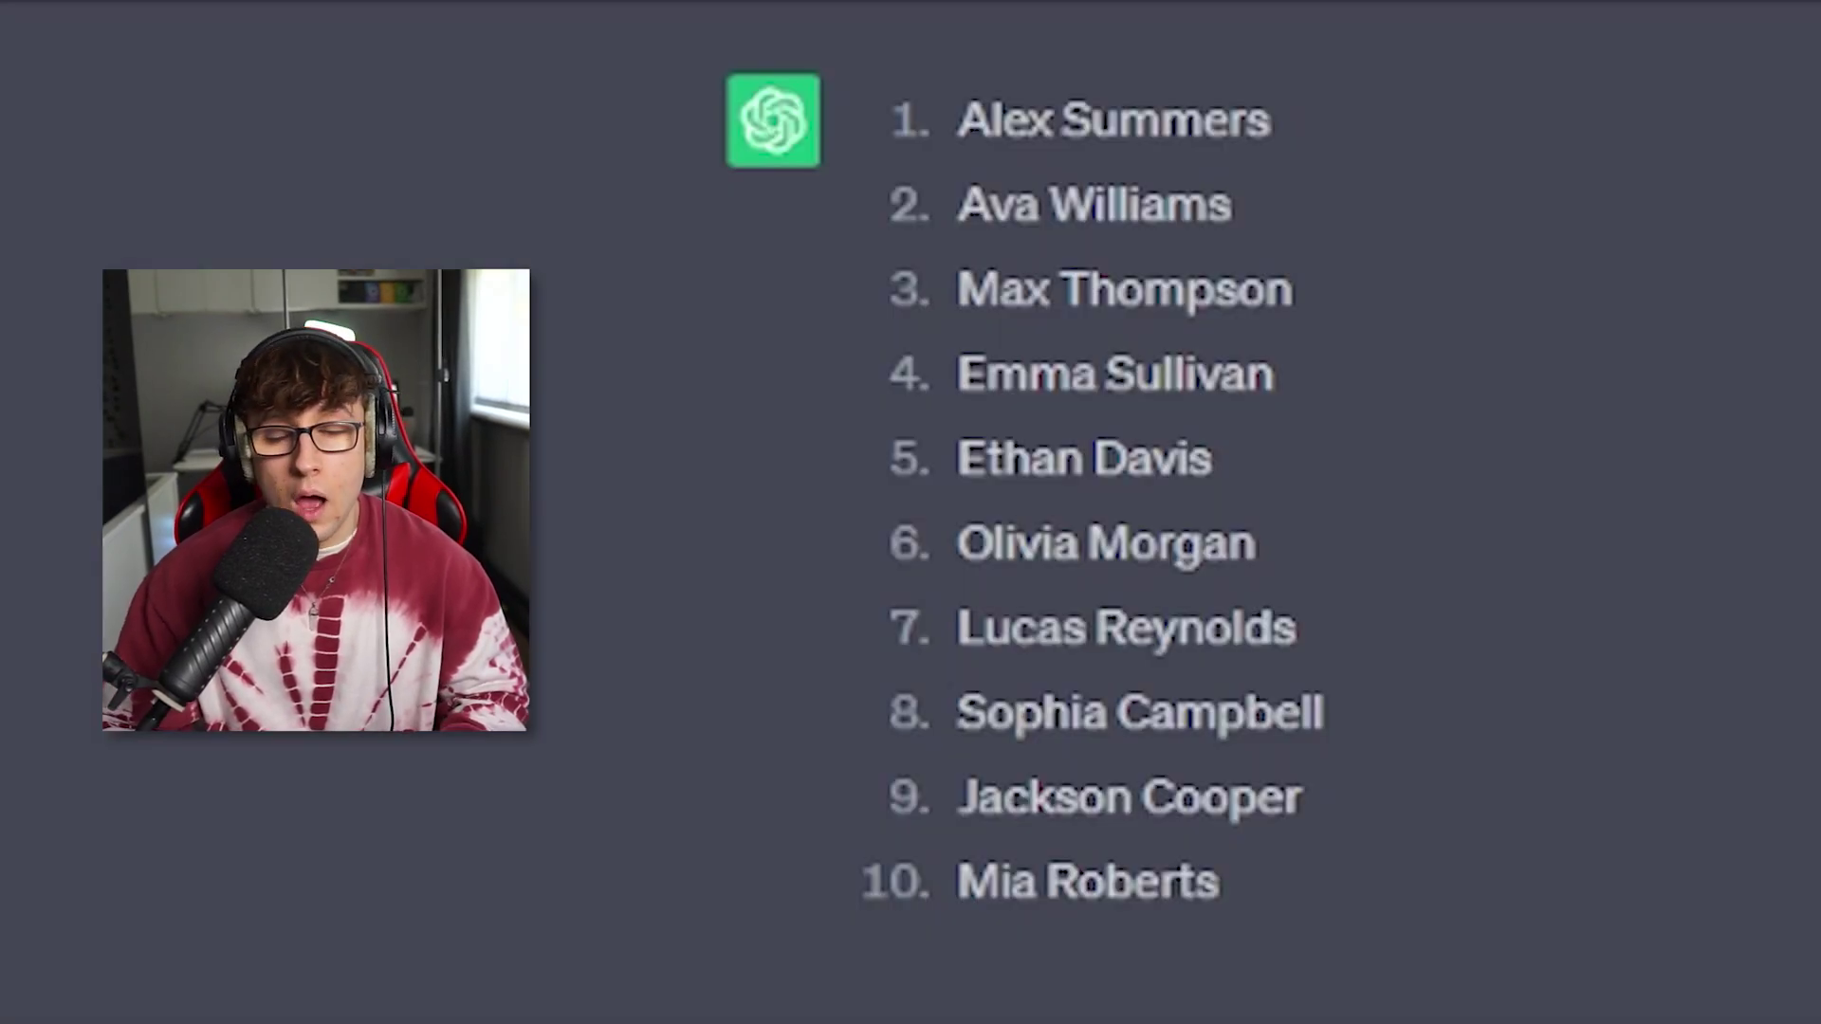
pyautogui.doubleClick(1082, 168)
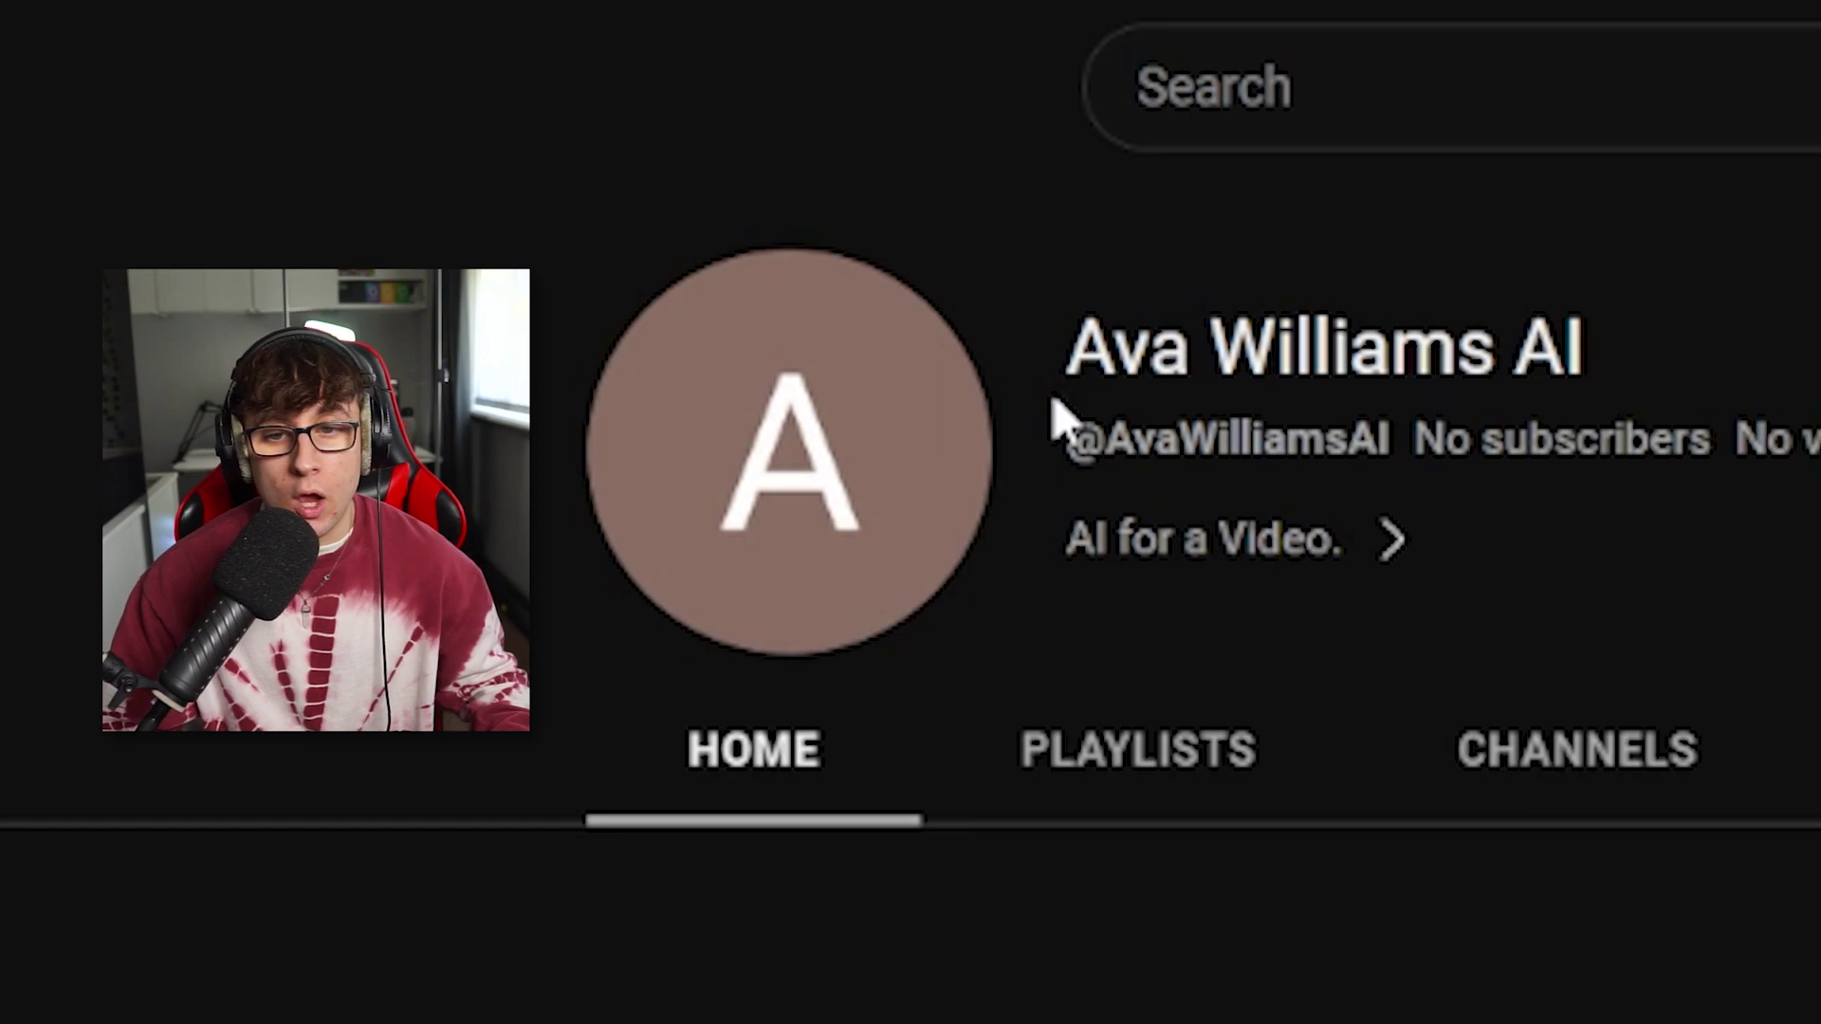
pyautogui.moveTo(1053, 411); pyautogui.dragTo(1618, 373)
pyautogui.click(1626, 375)
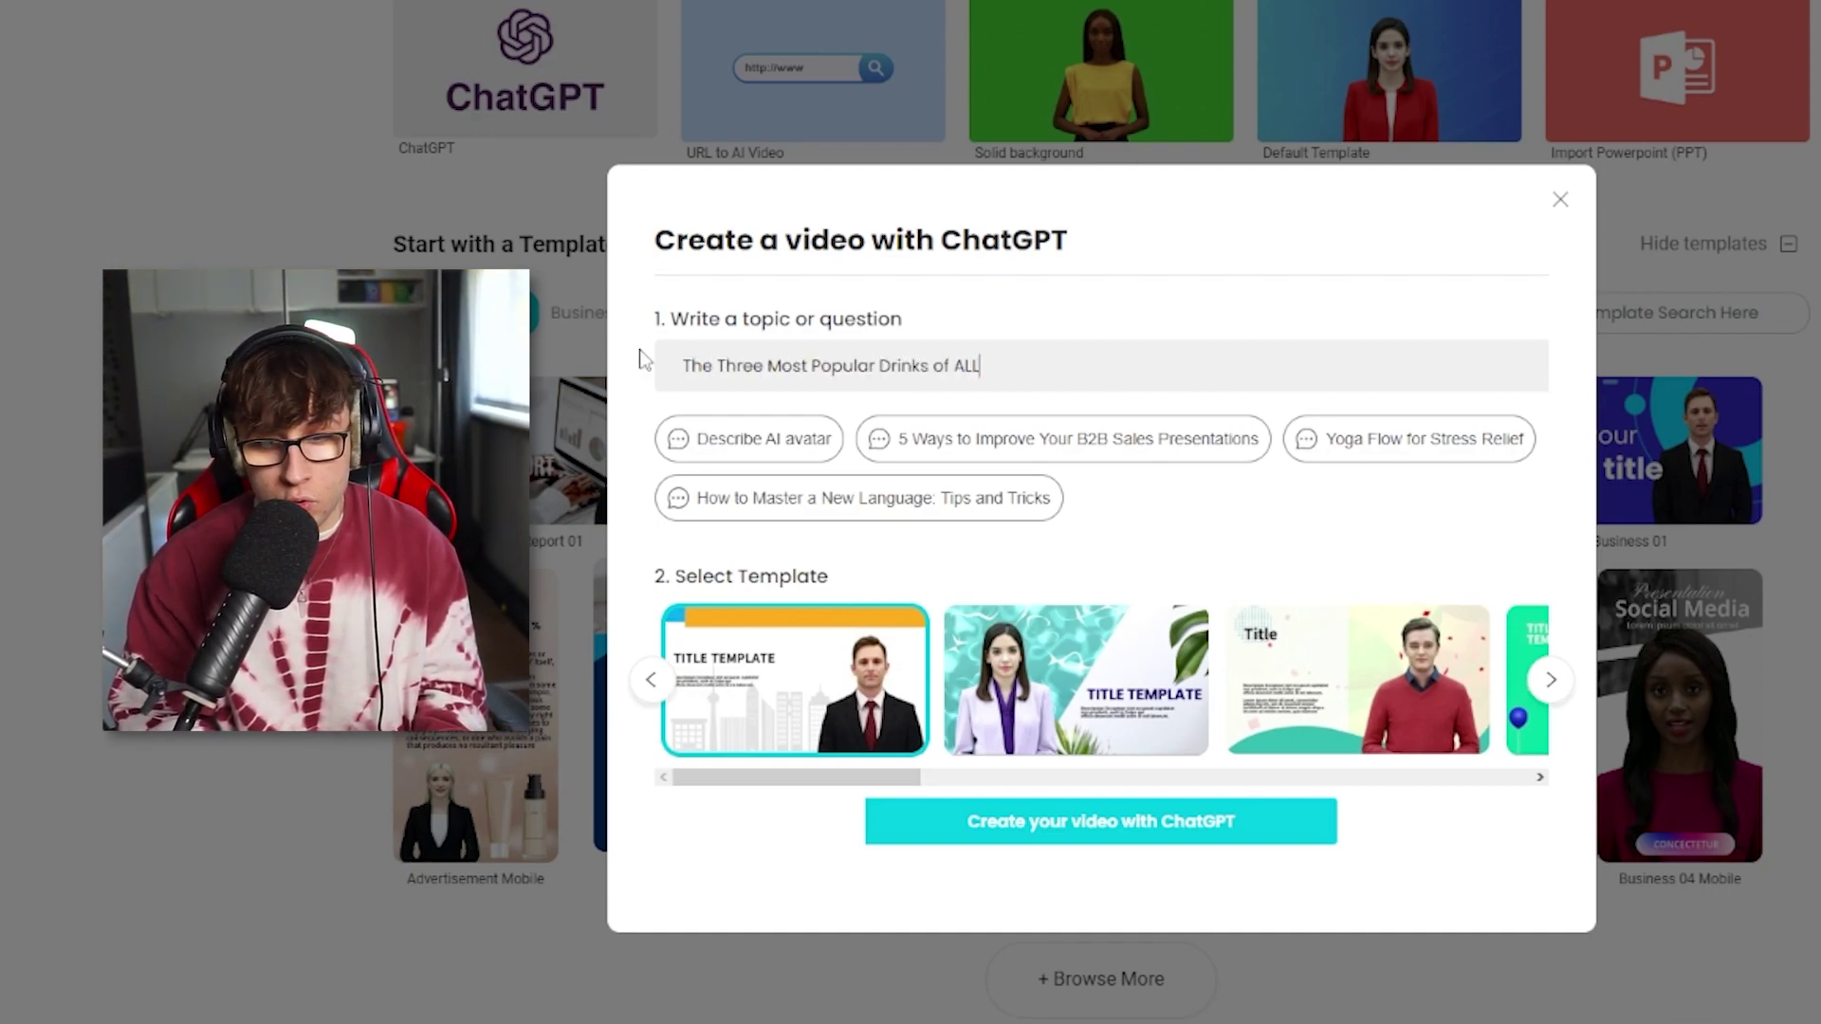
# Step: Rewrite the ChatGPT video topic as 'Top 3 Drinks of all time' and browse more templates
pyautogui.click(964, 837)
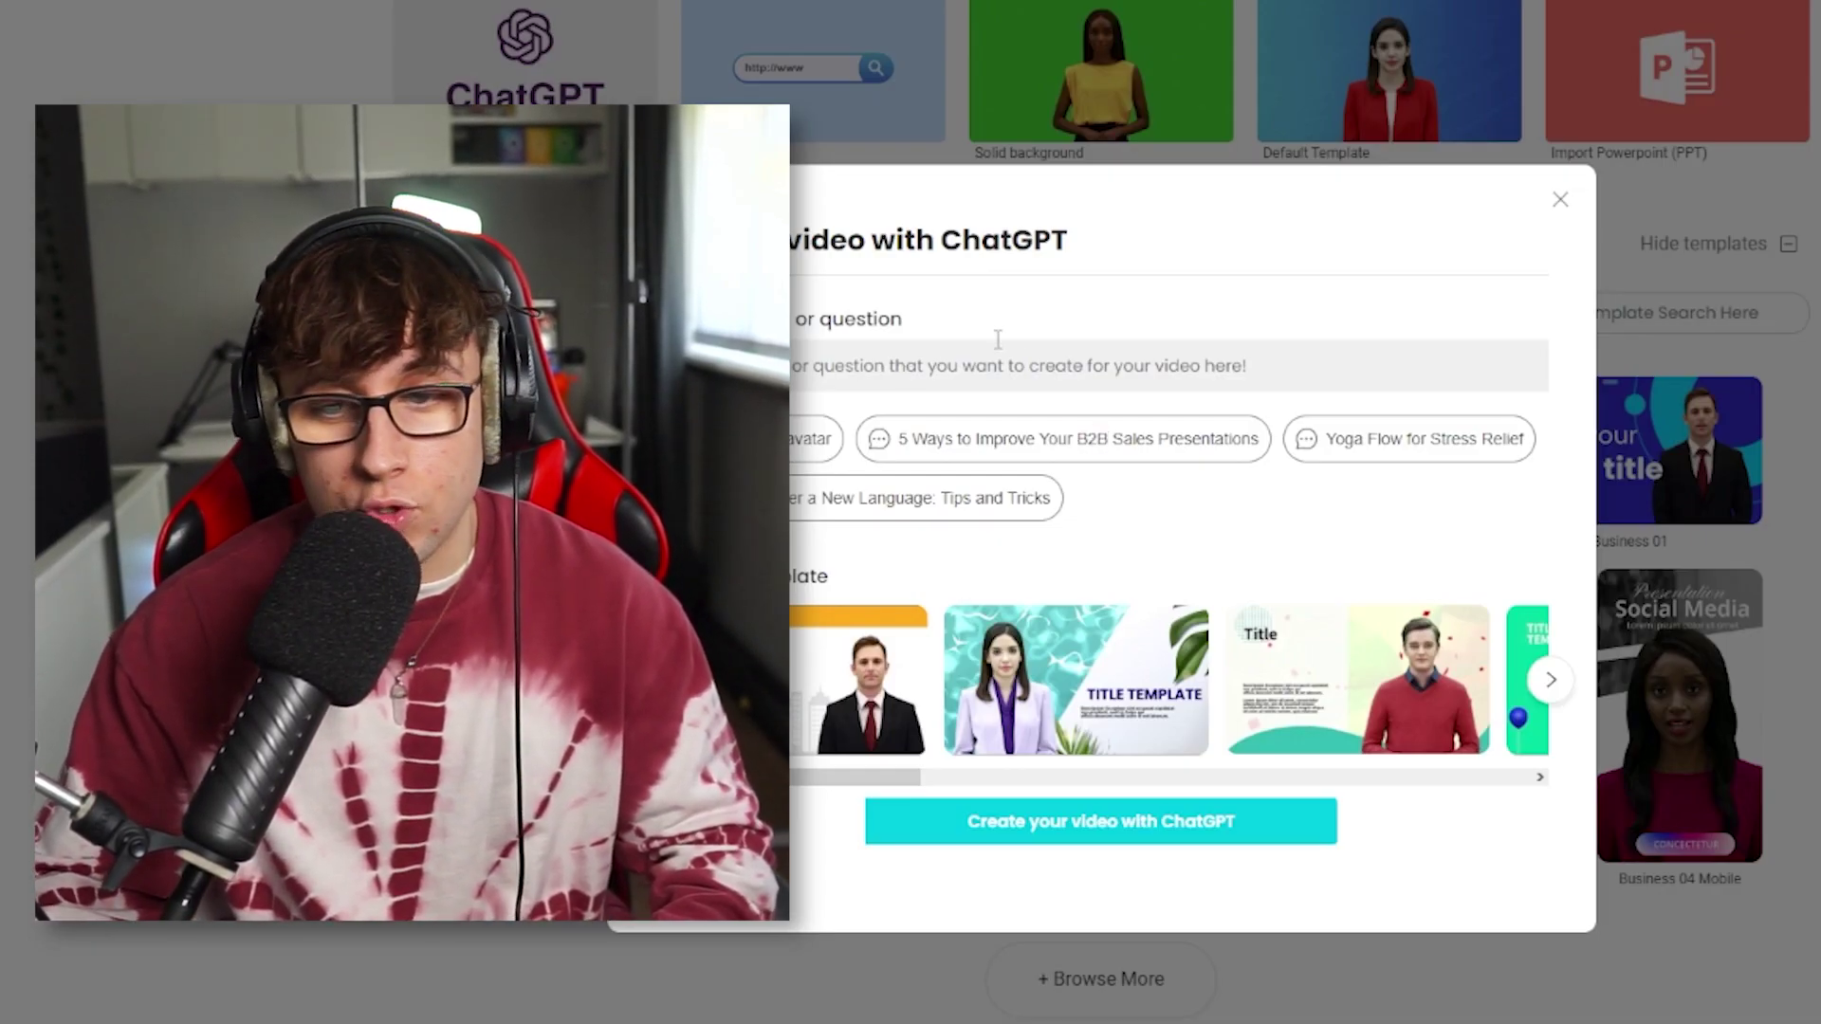
pyautogui.click(912, 372)
pyautogui.write('Top 3 Drinks of all time')
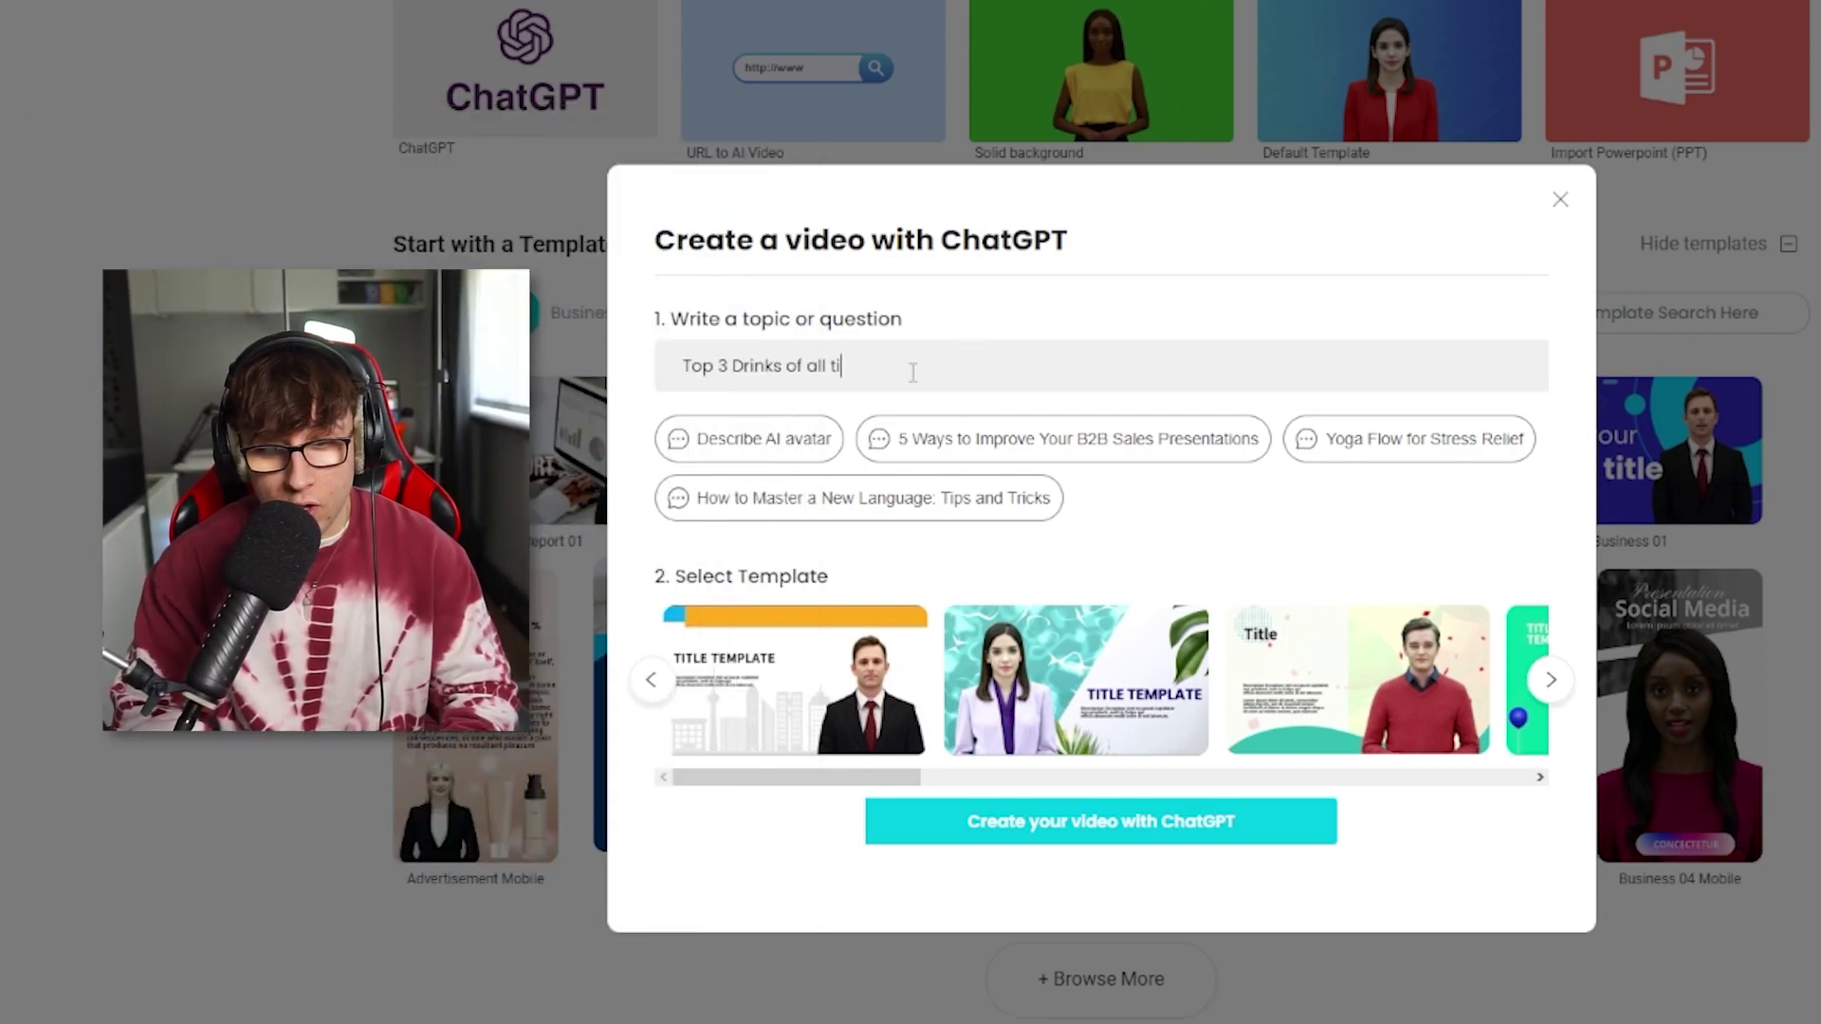
pyautogui.click(1540, 682)
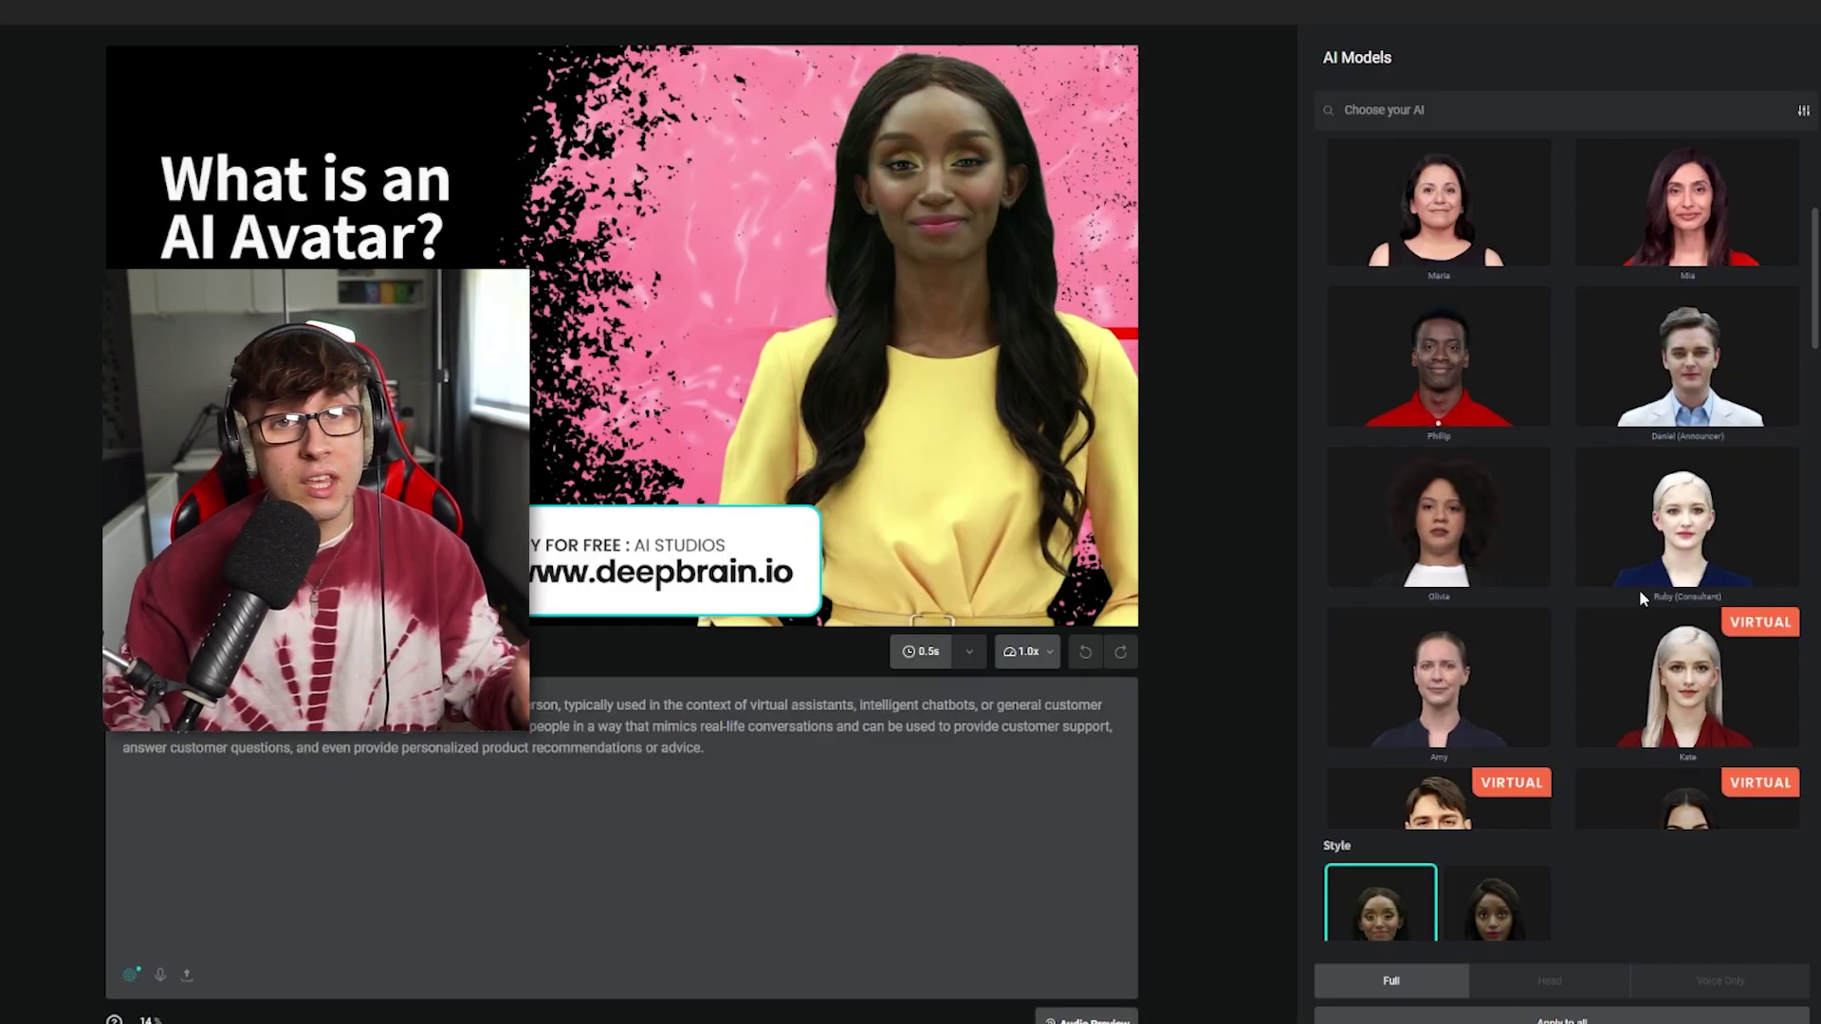
# Step: Pick the woman in the blue jacket as presenter, then select the whole script
pyautogui.scroll(-5, 1578, 664)
pyautogui.click(1593, 669)
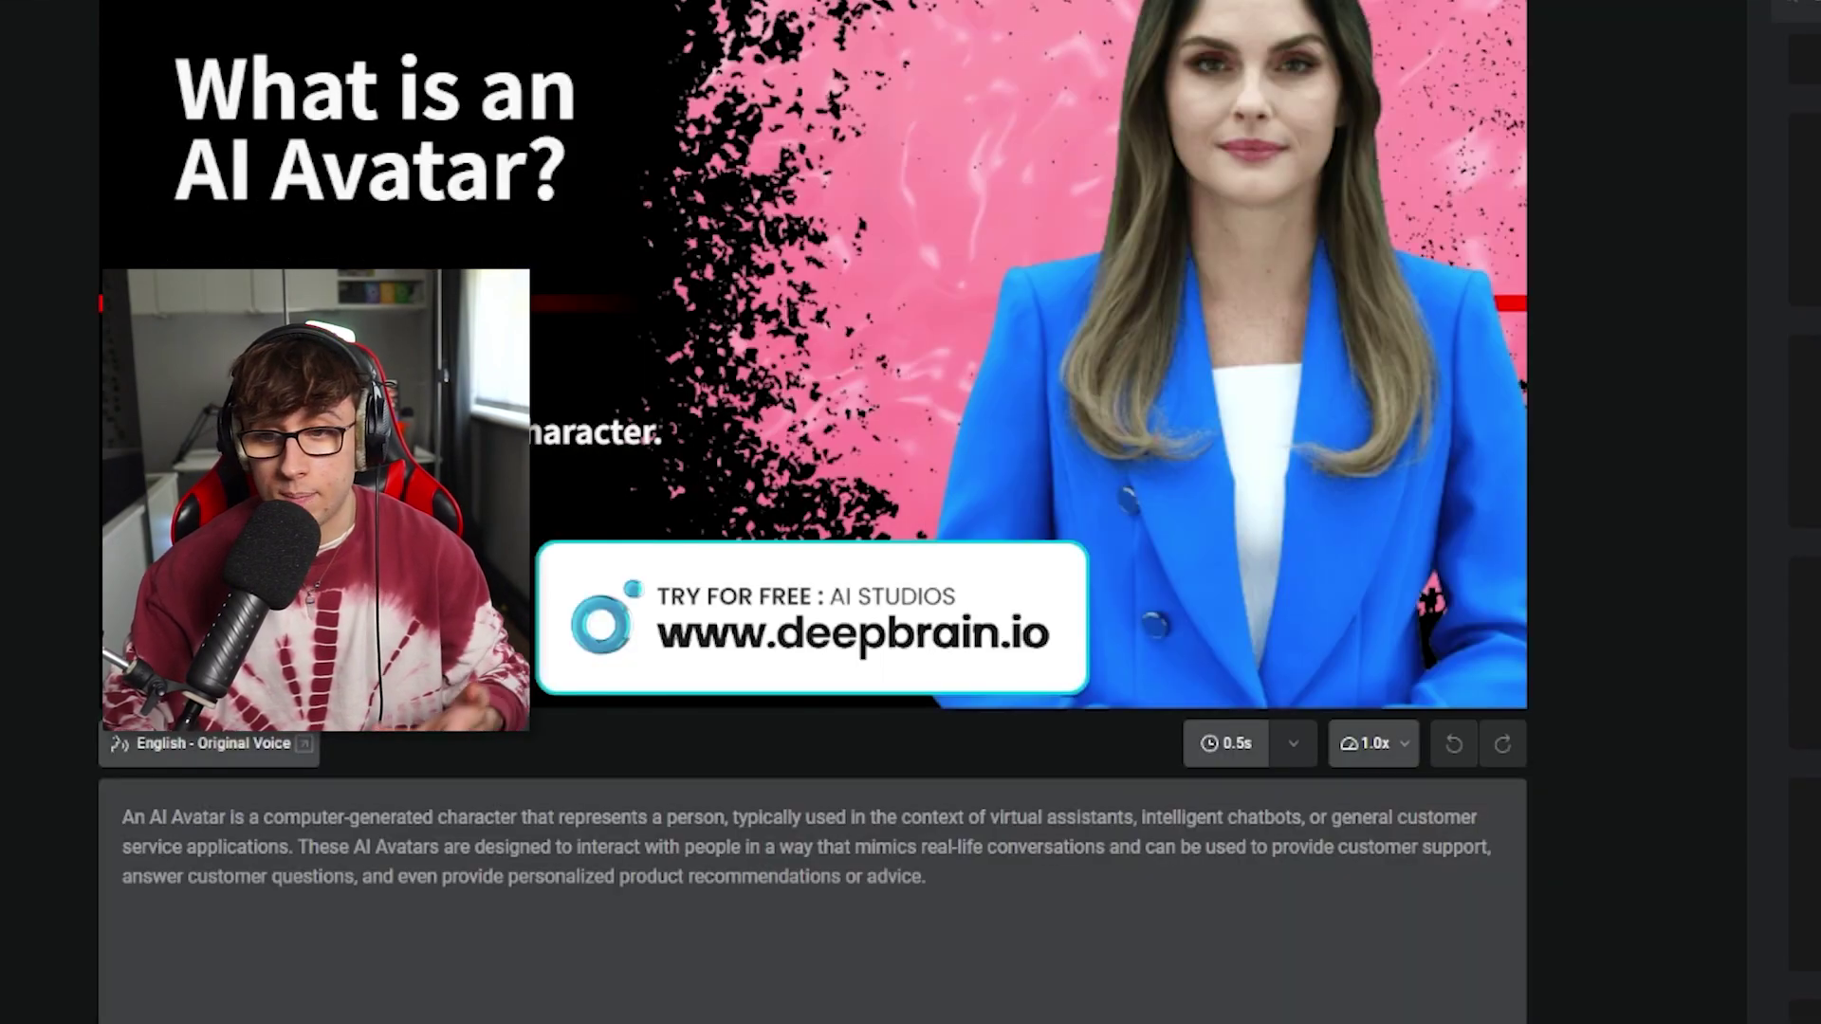
pyautogui.hotkey('ctrl', 'a')
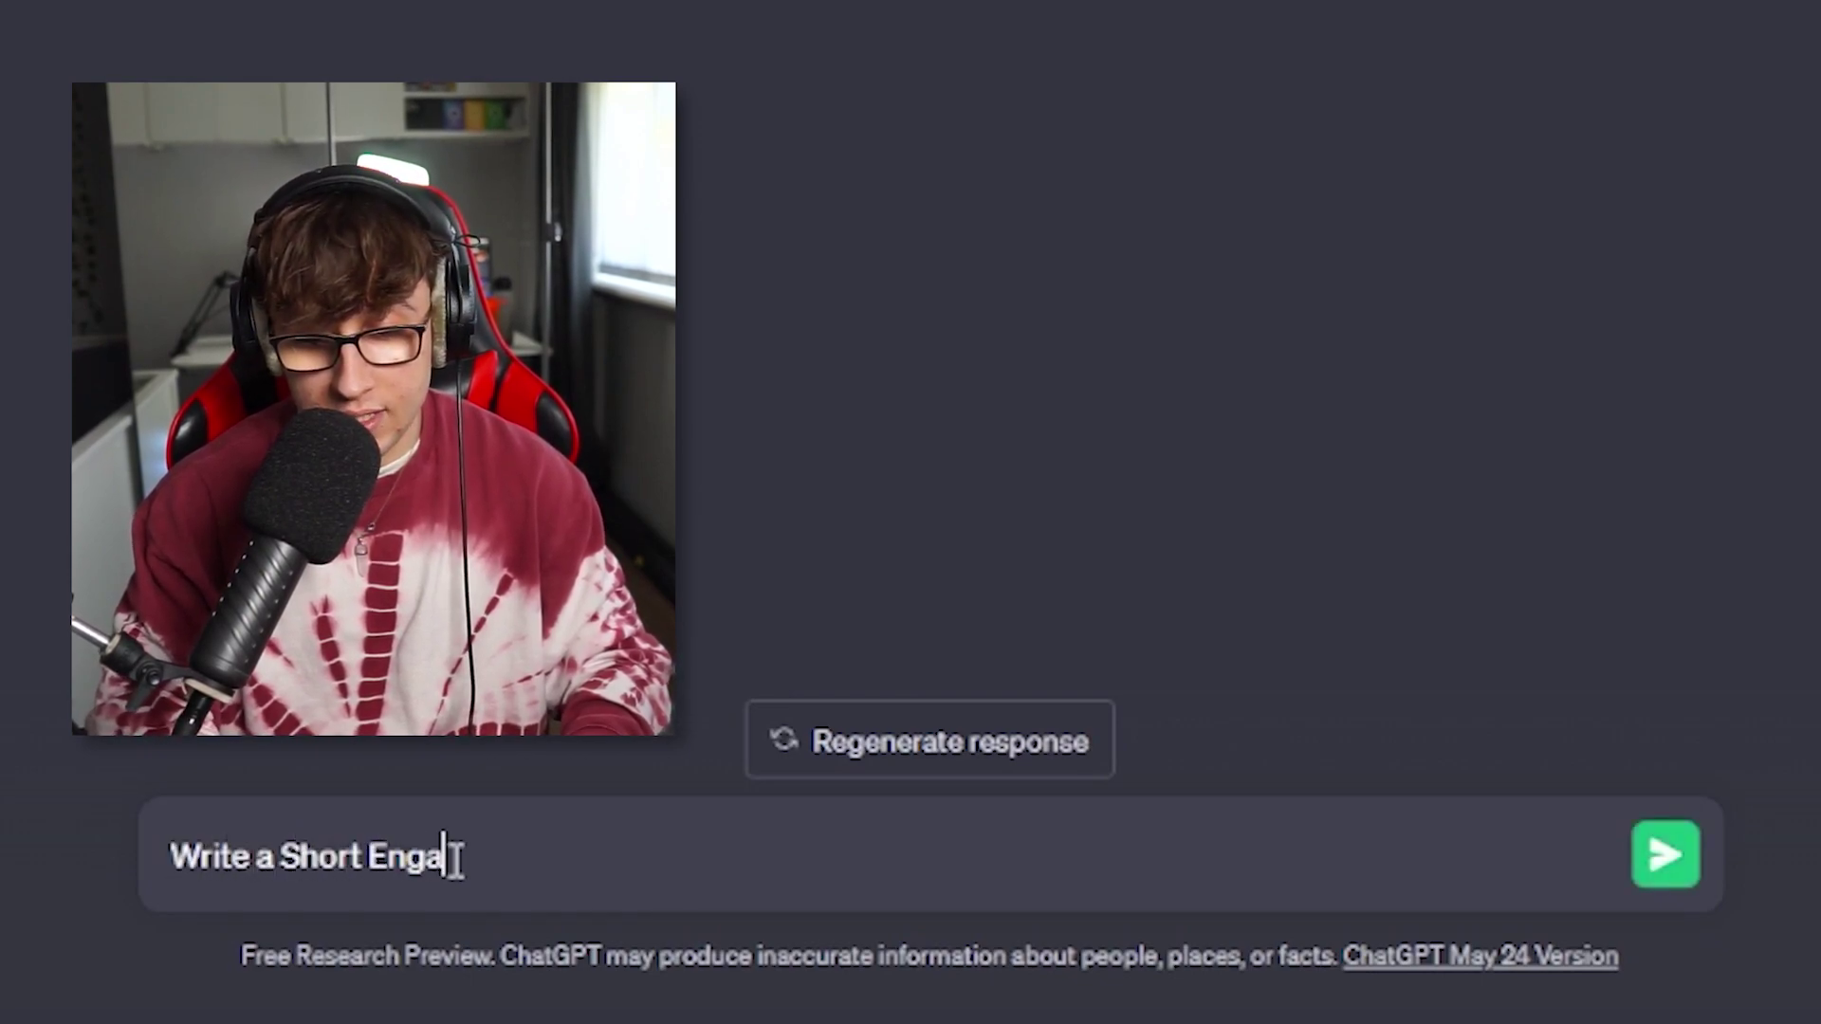
# Step: Write the prompt 'Write a Short Engaging Script For The Top 3 Drinks of All Time'
pyautogui.write('ging Script For The Top 3 Drinks of All T')
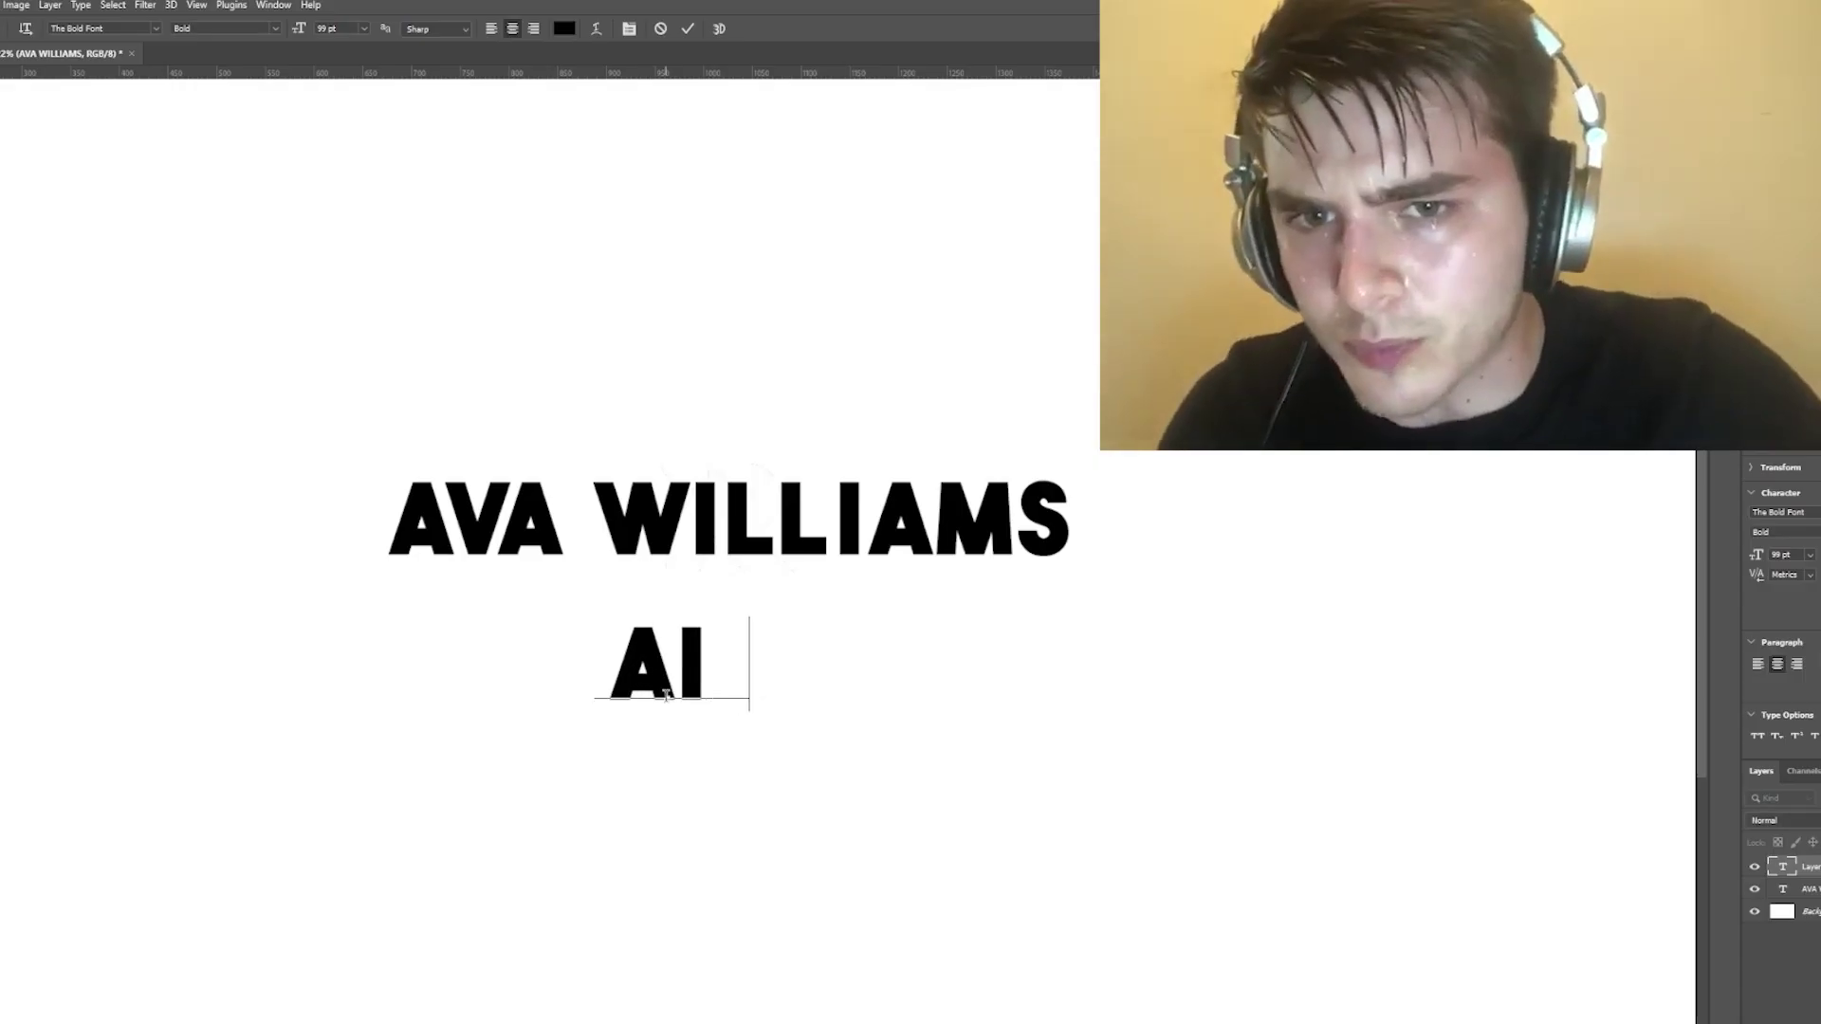
# Step: Enter the text 'INFLUENCER' and select the whole line
pyautogui.write('INFLUENCER')
pyautogui.hotkey('ctrl', 'a')
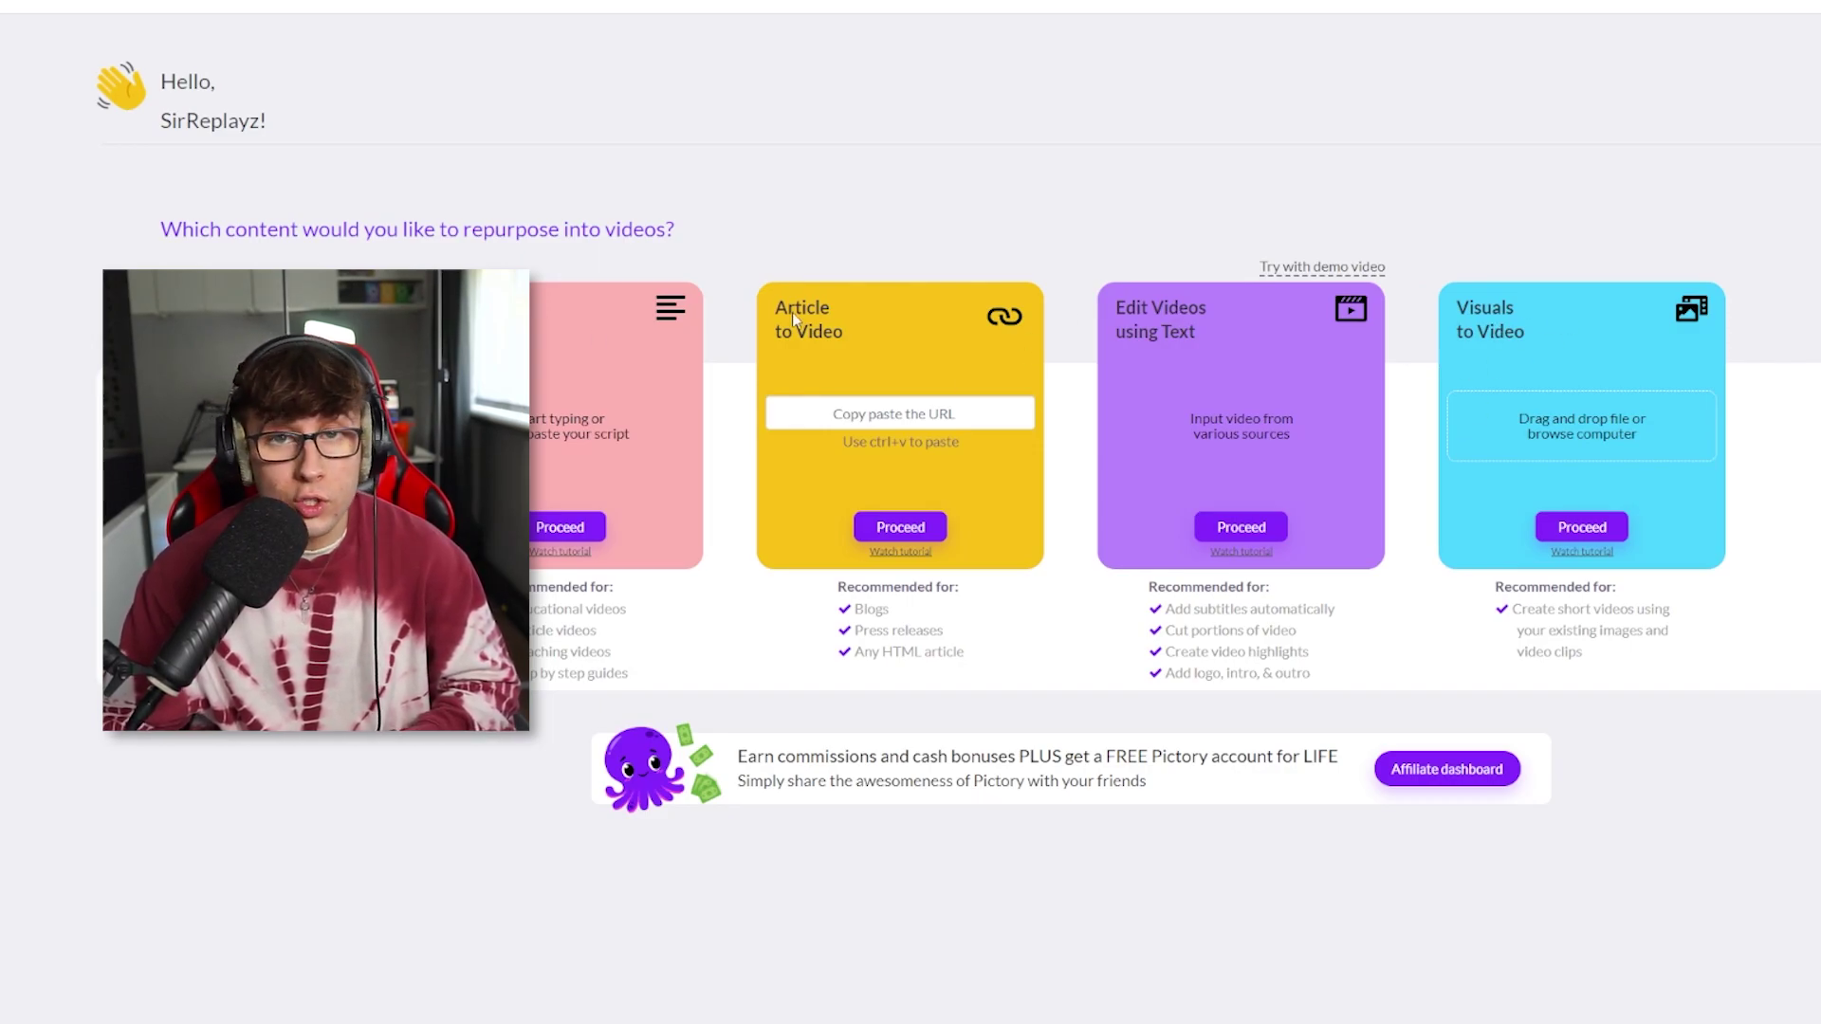
# Step: Upload the avatar mp4 into Pictory's Edit Videos using Text, then view Audio and Styles
pyautogui.click(1238, 531)
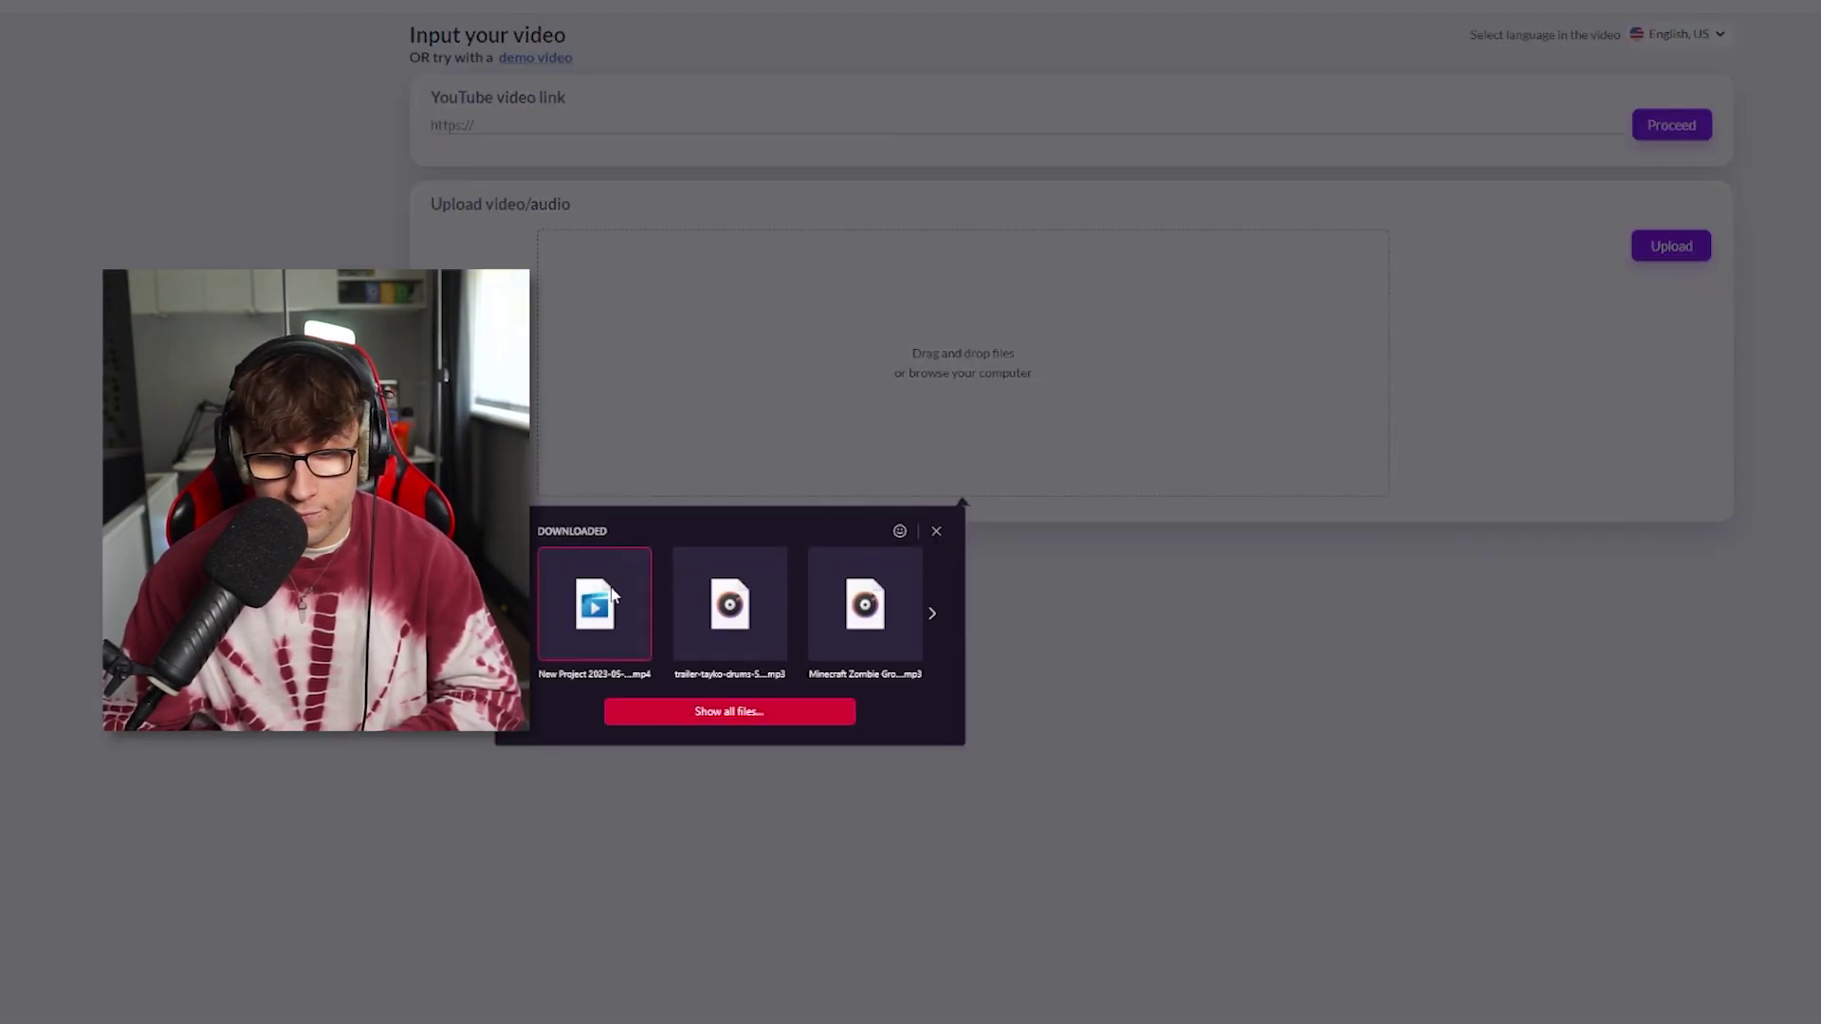
pyautogui.moveTo(612, 594); pyautogui.dragTo(1572, 311)
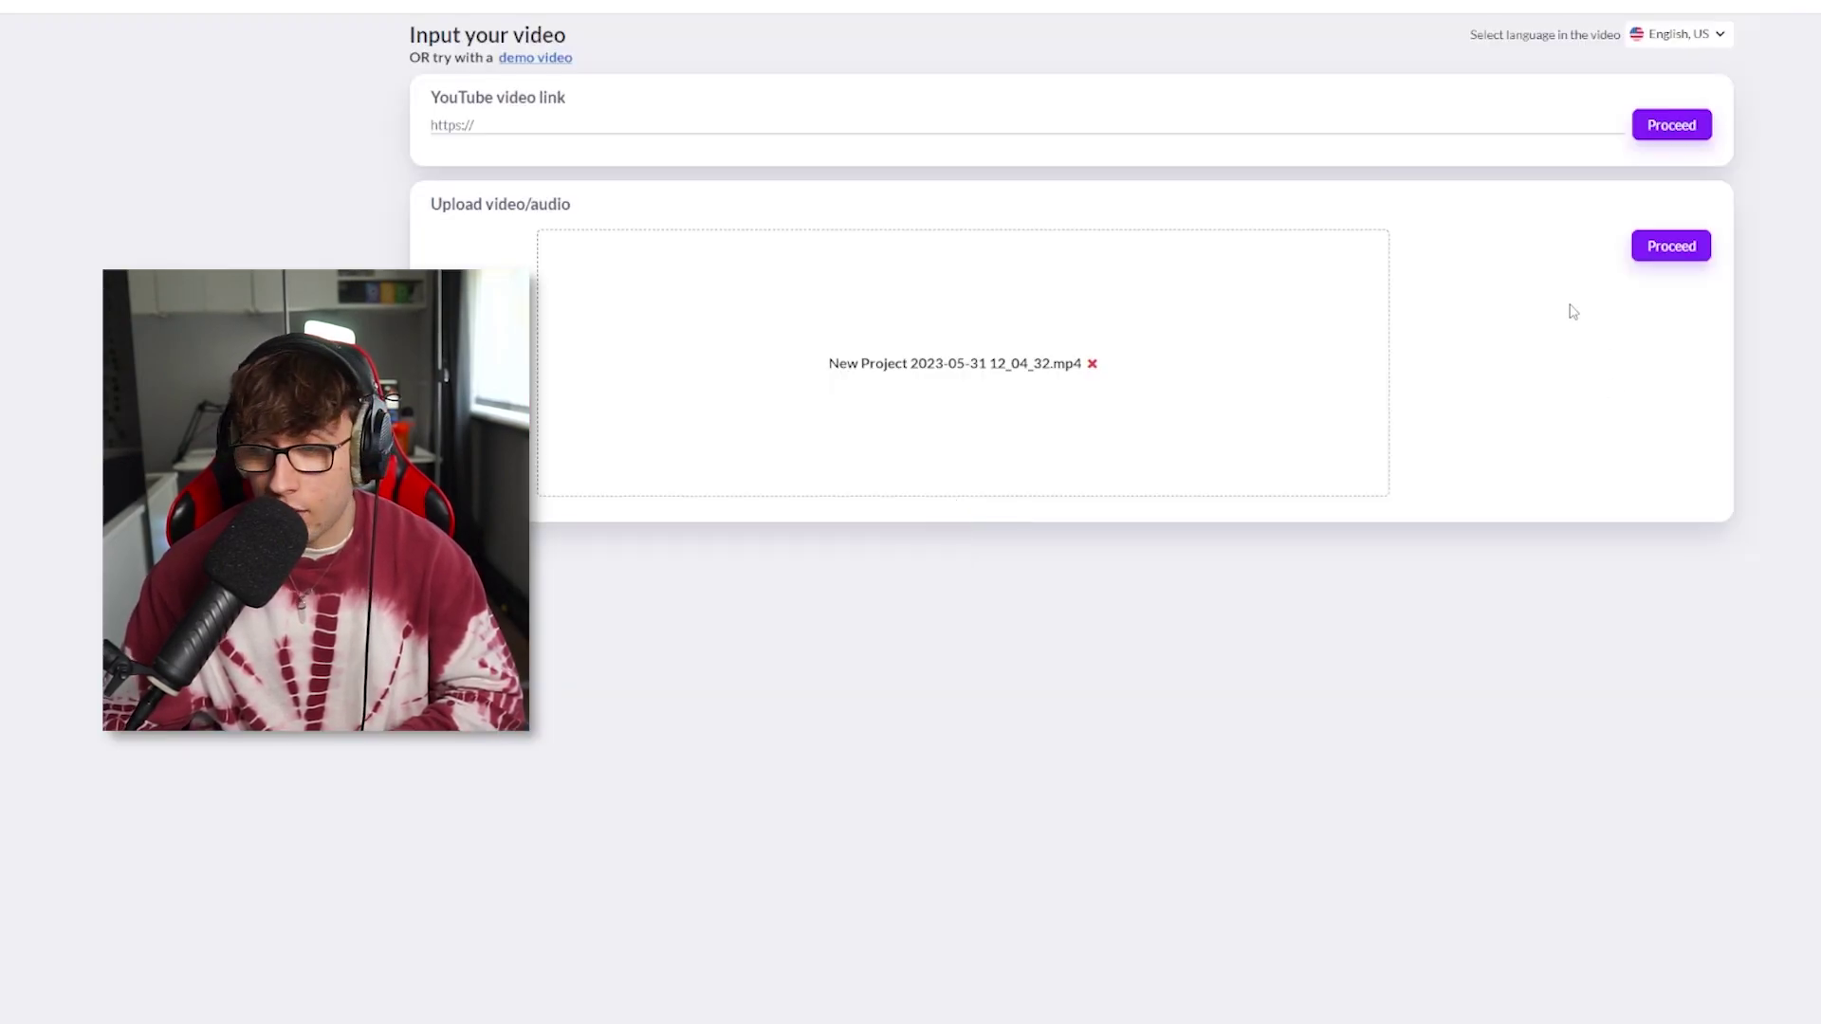
pyautogui.click(1664, 245)
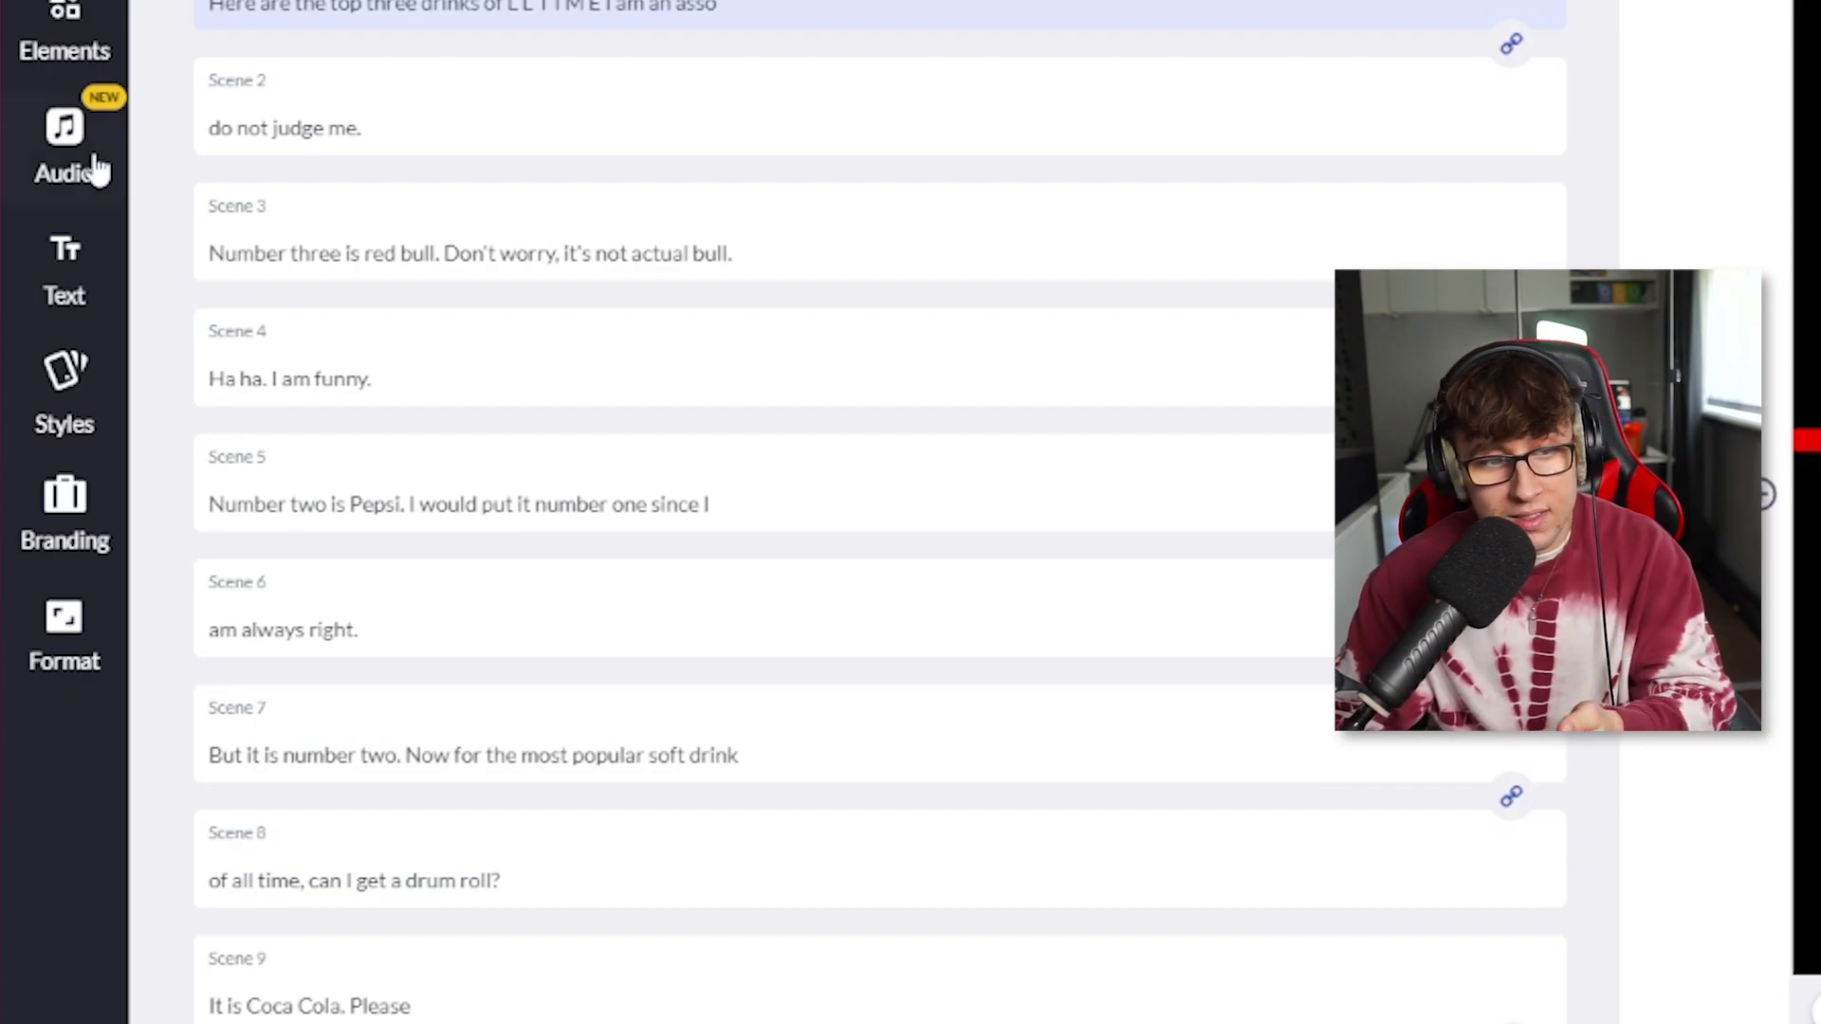
pyautogui.click(95, 161)
pyautogui.click(114, 406)
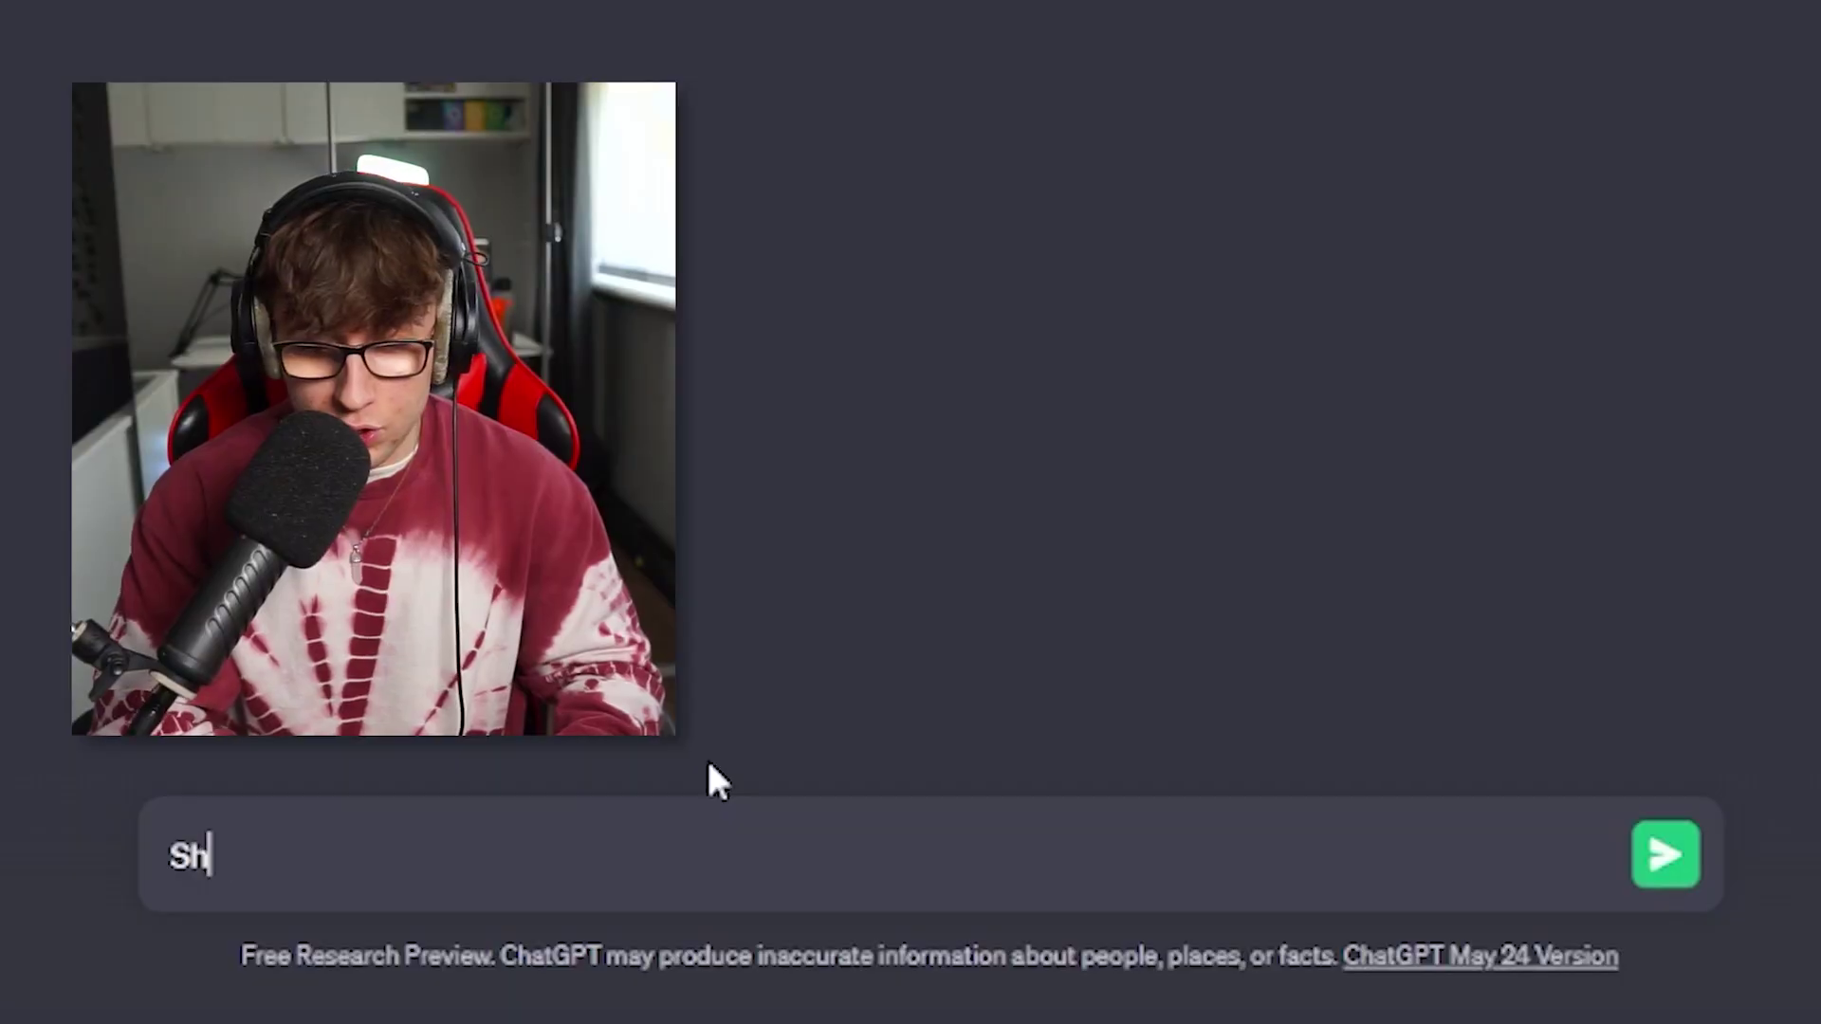
# Step: Request Shorts titles for Top 3 Drinks of All Time and select the first one
pyautogui.write('ort YouTube Shorts title for Top ')
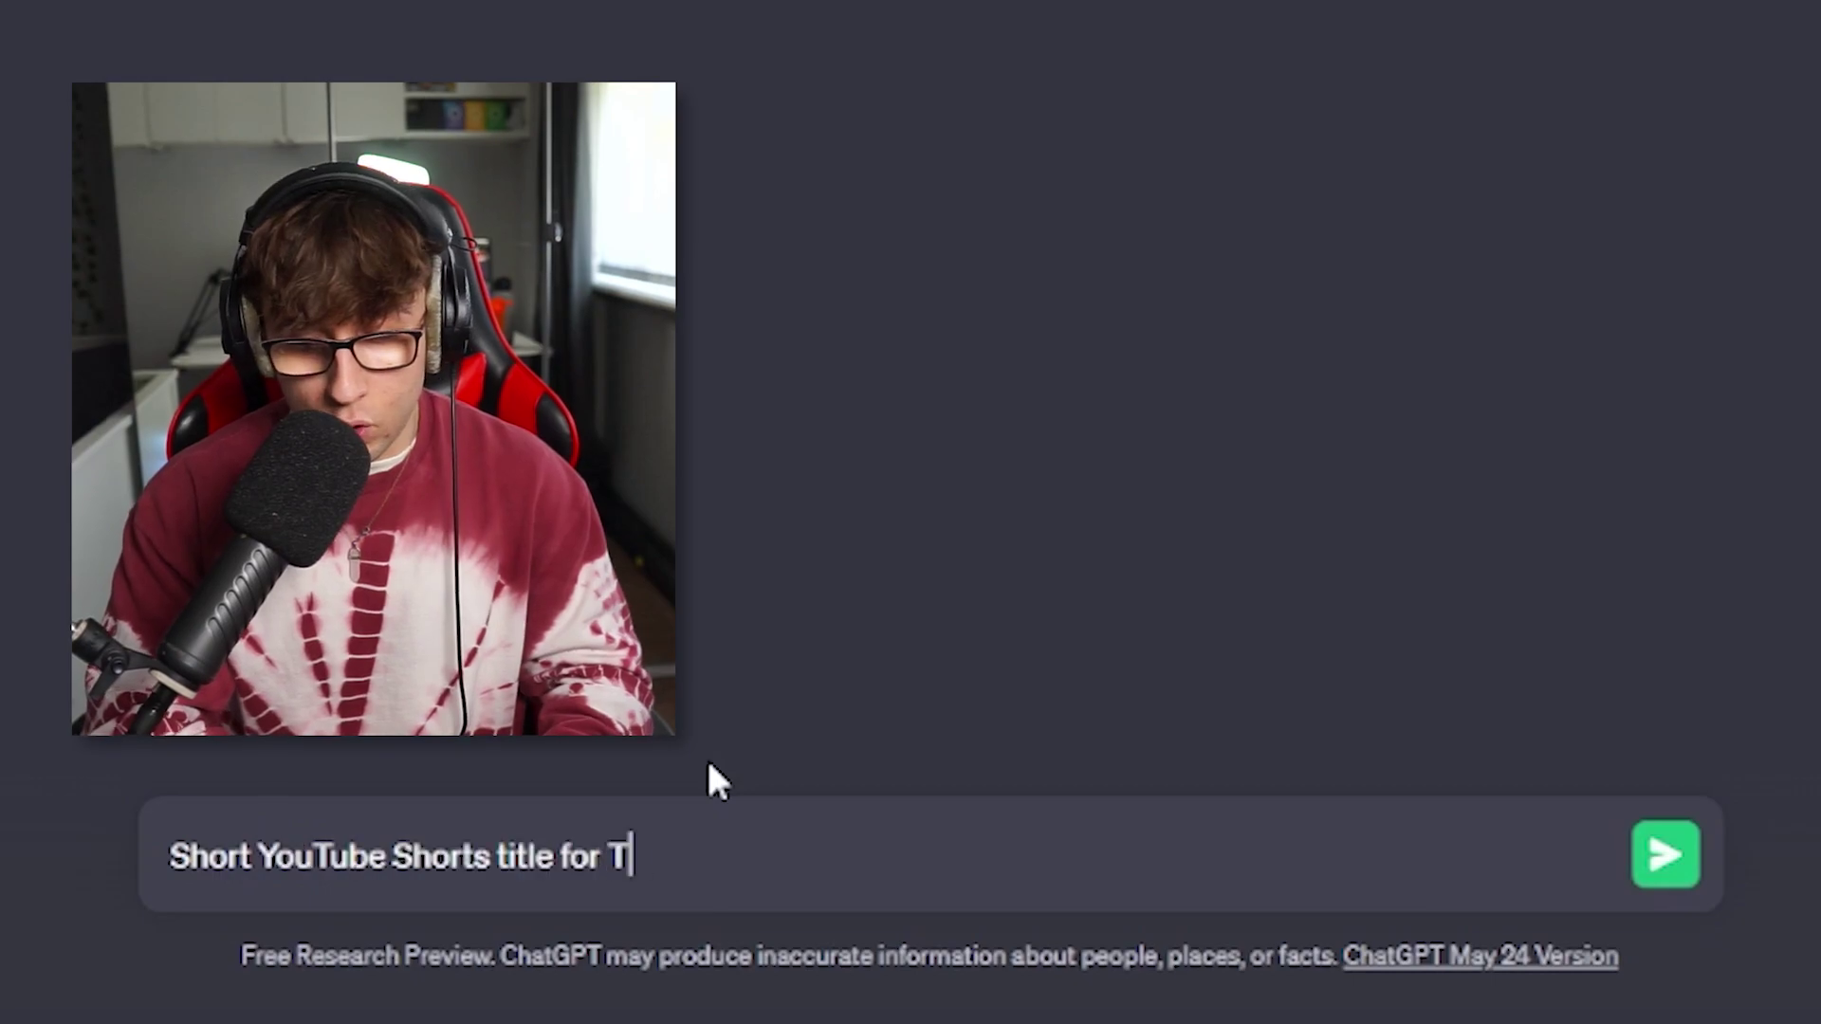
pyautogui.write('3 Drinks of Al')
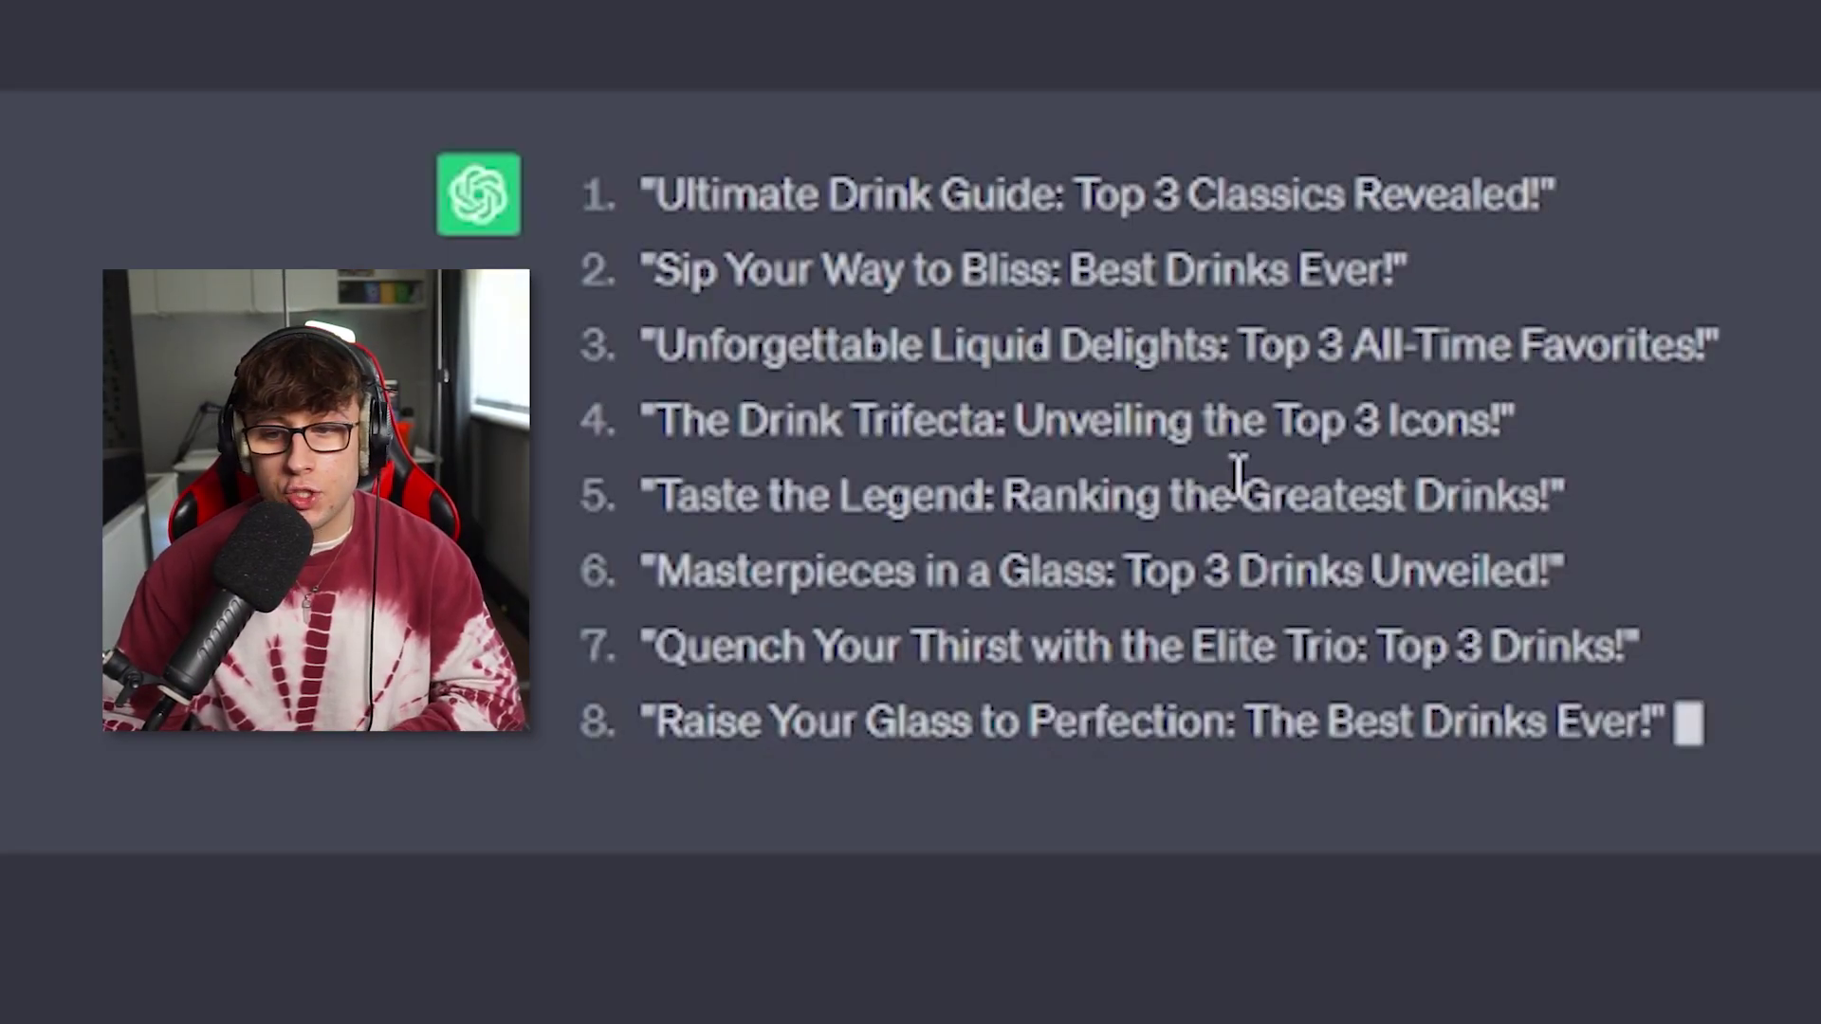
pyautogui.moveTo(681, 190); pyautogui.dragTo(1349, 196)
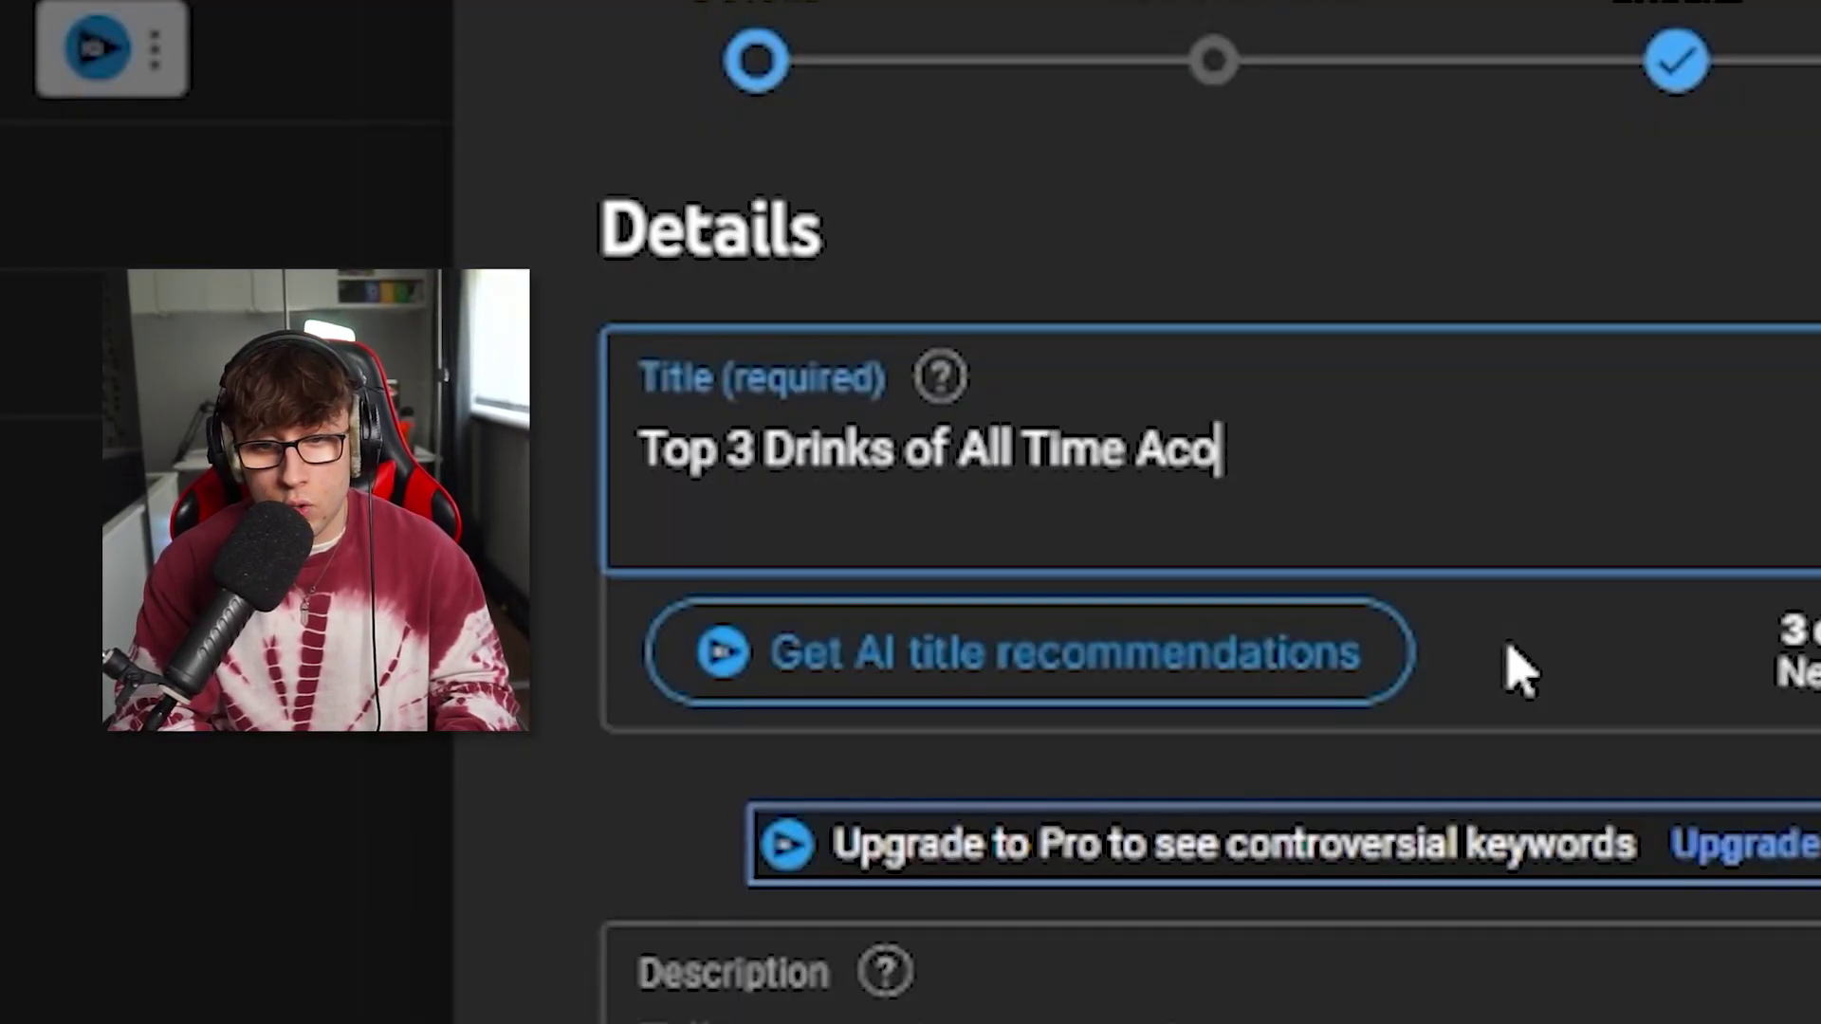
# Step: Add emojis to the title and select ChatGPT's hashtag suggestions
pyautogui.press('super+period')
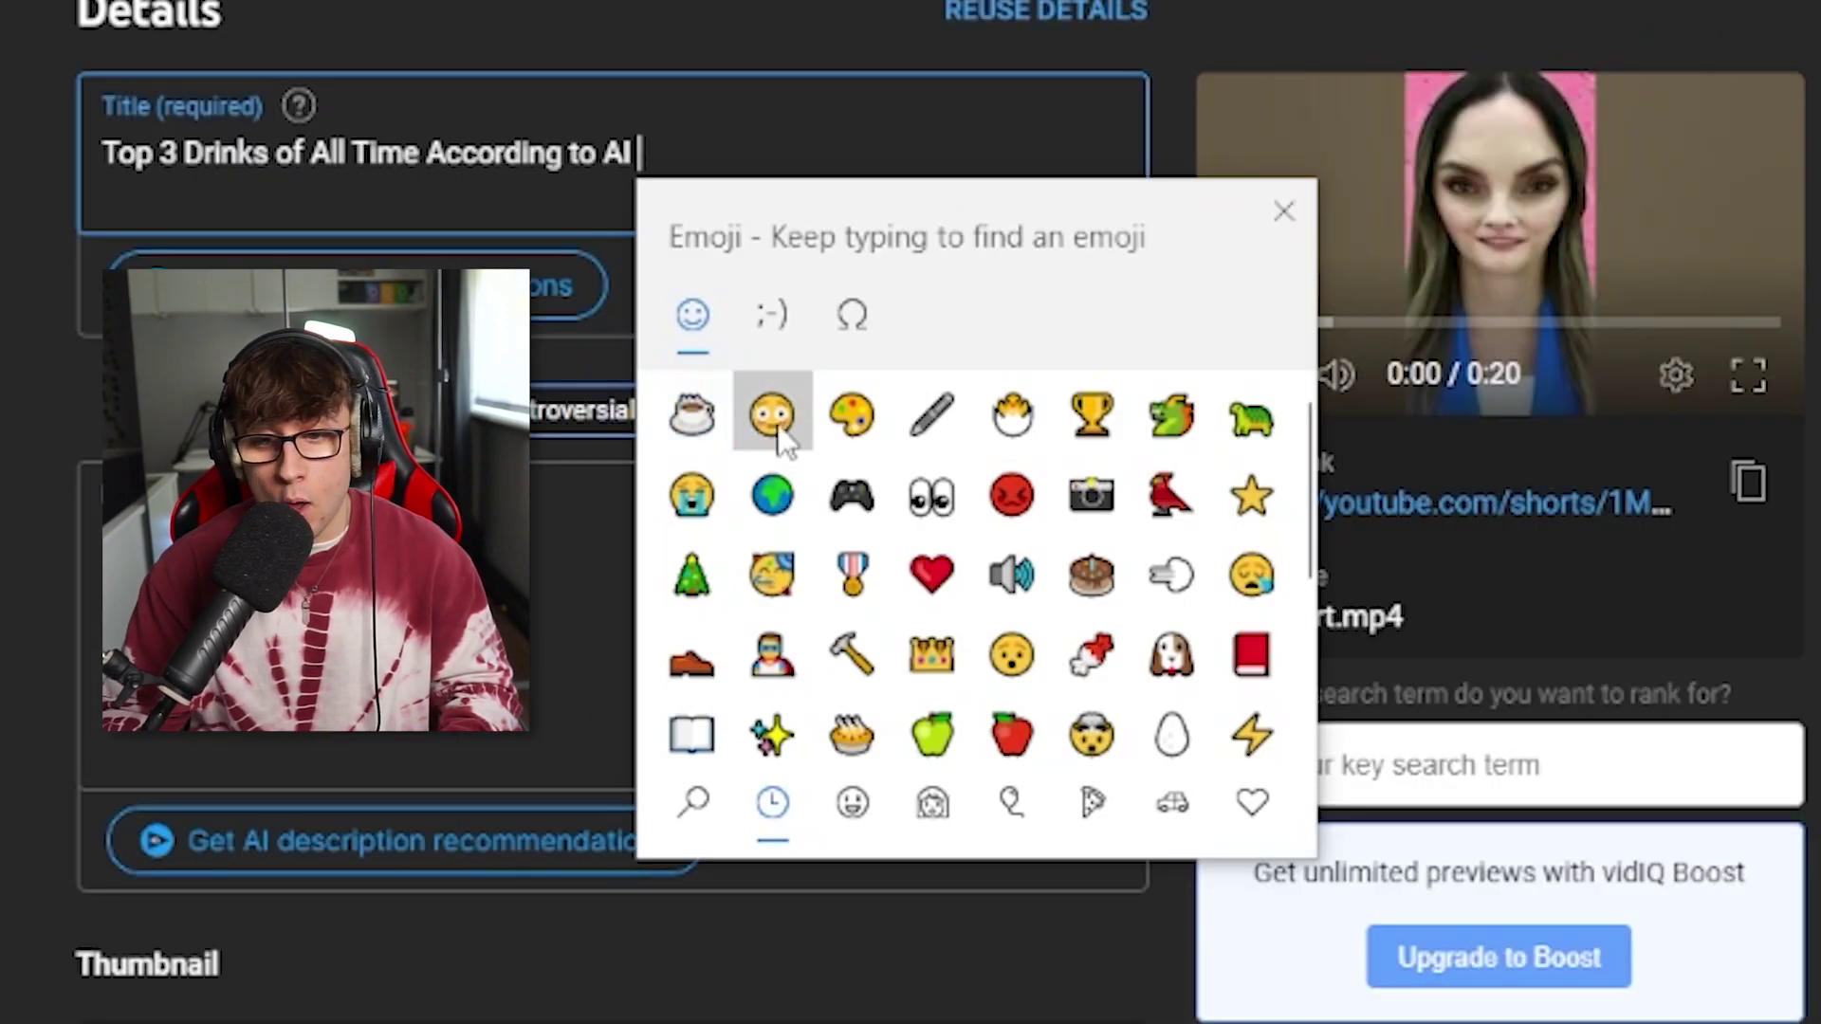
pyautogui.press('Escape')
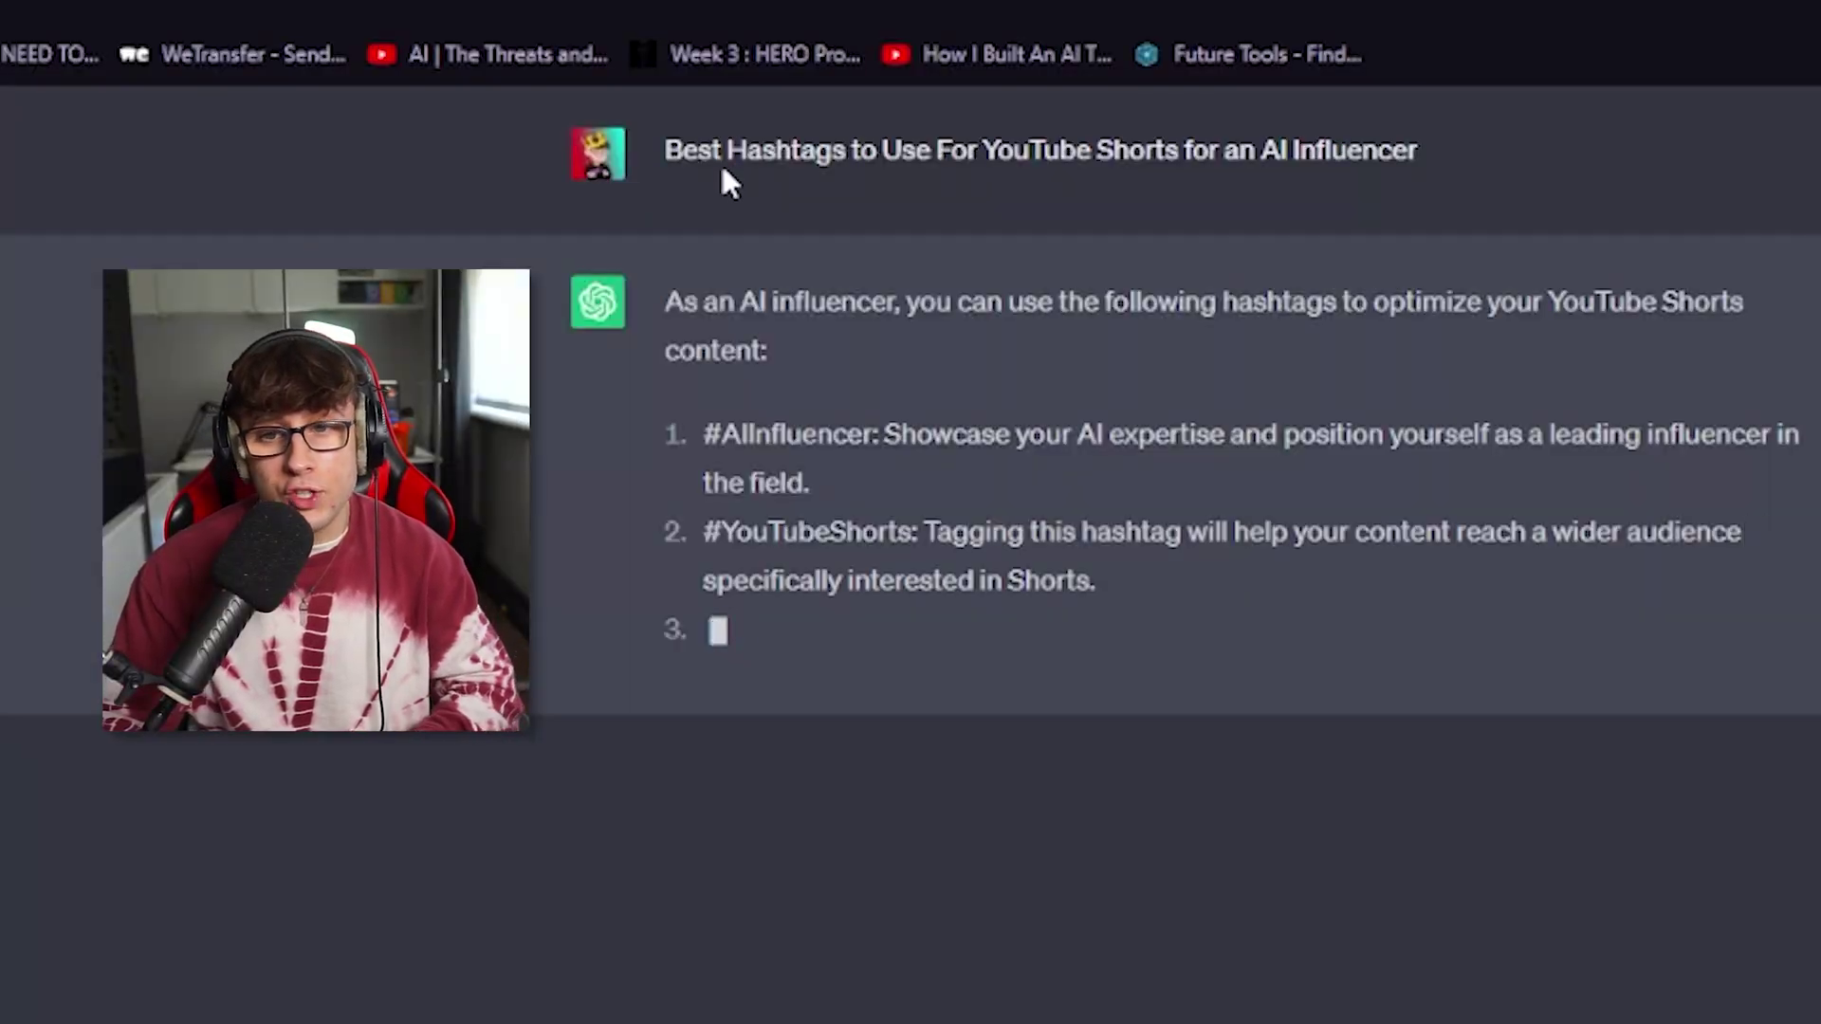
pyautogui.moveTo(683, 150); pyautogui.dragTo(1252, 150)
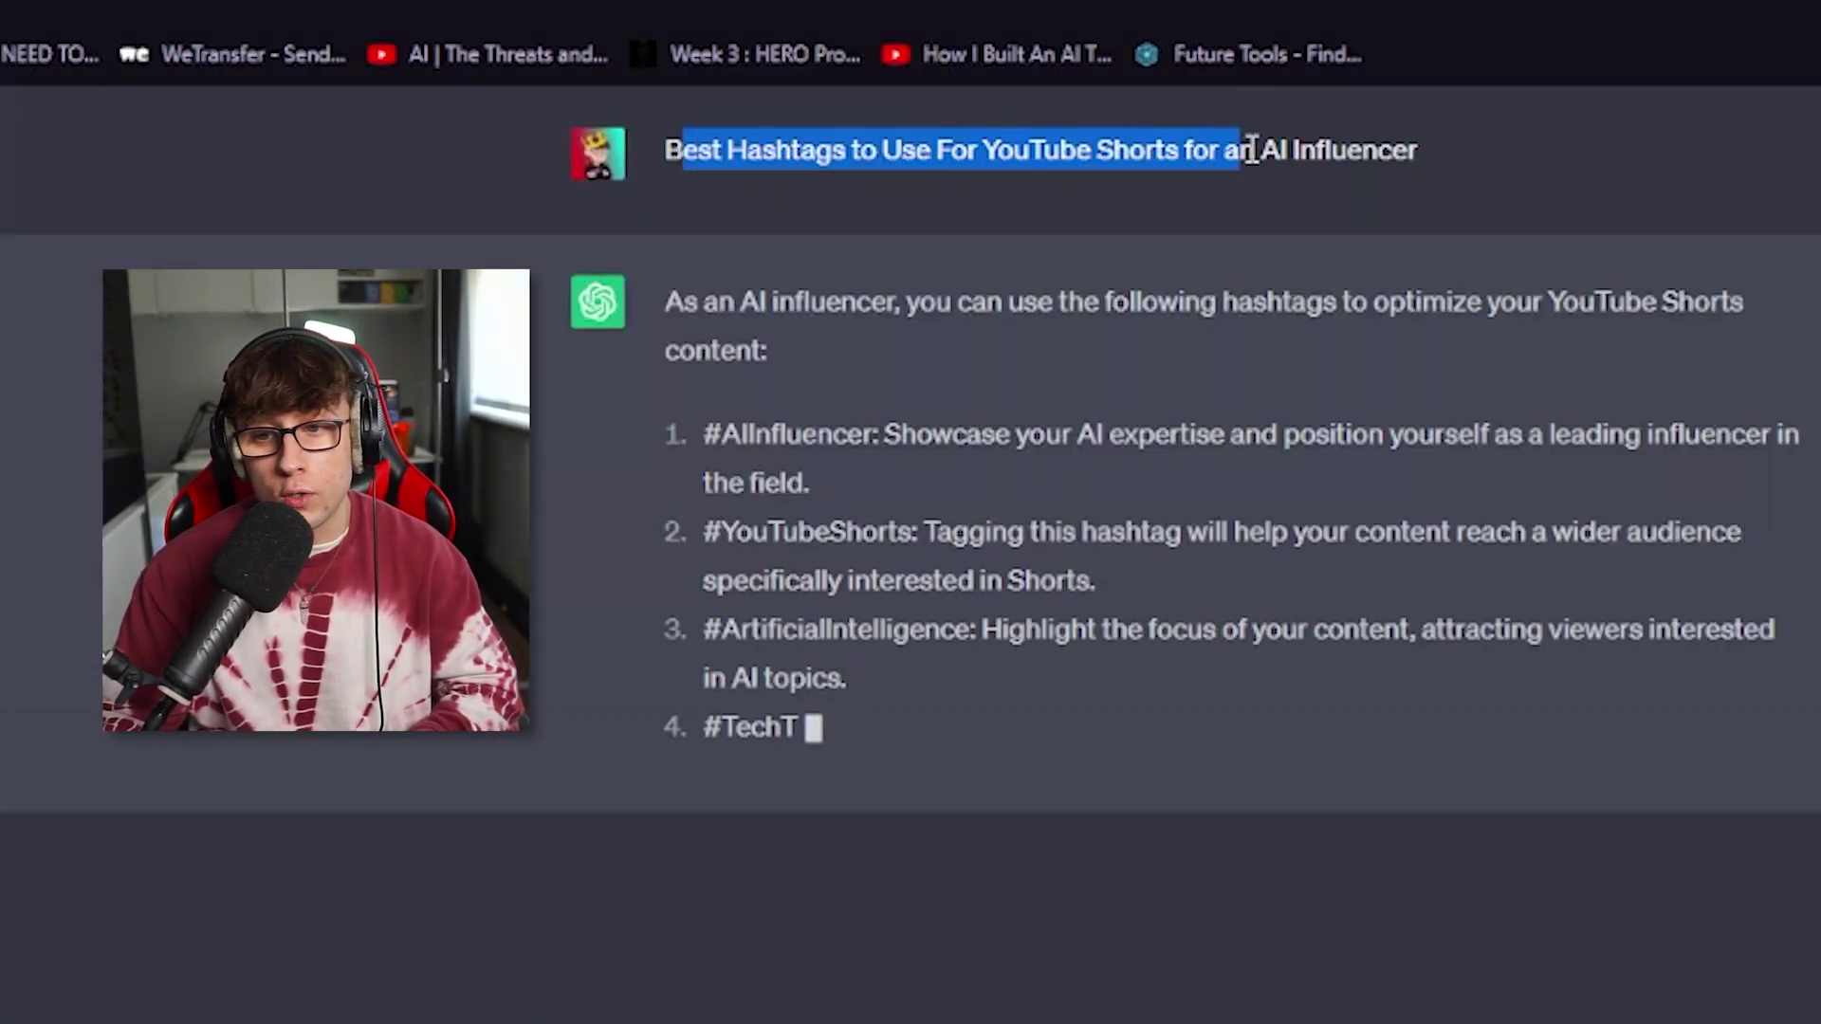
pyautogui.moveTo(1382, 157); pyautogui.dragTo(1443, 187)
pyautogui.click(1423, 252)
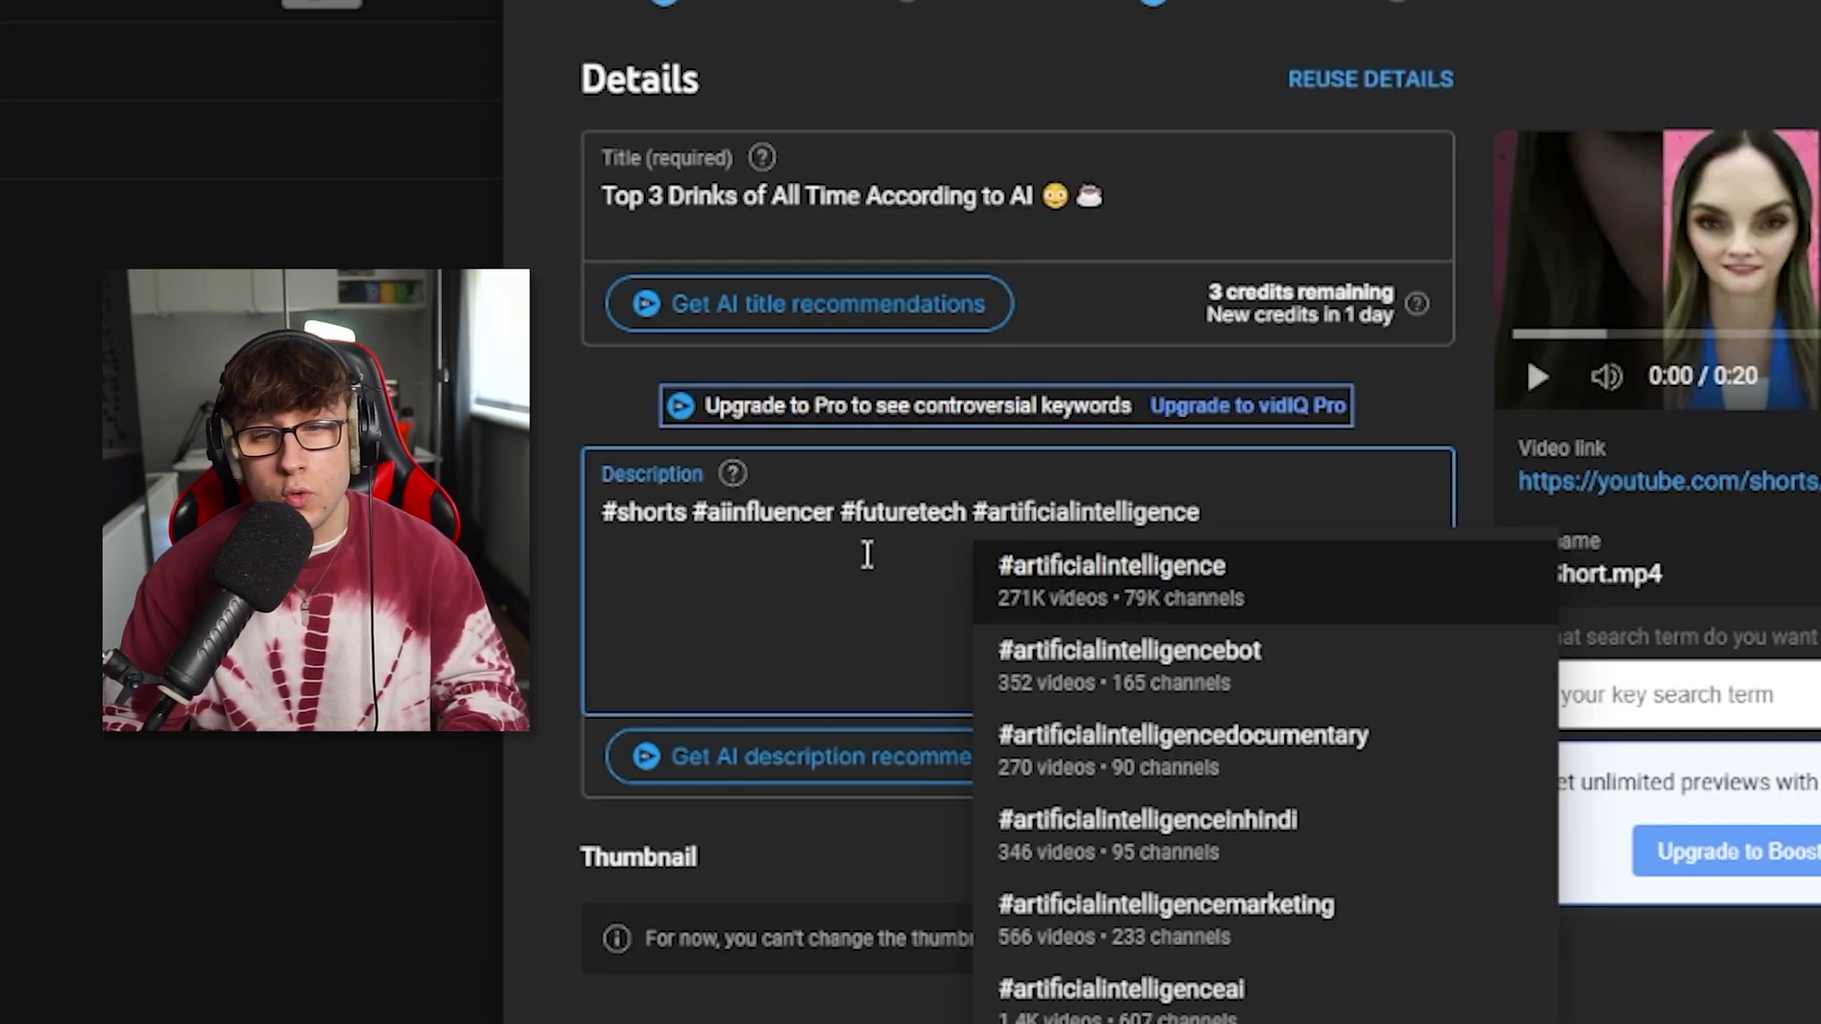
# Step: Fill the description with #shorts #aiinfluencer #futuretech #artificialintelligence #drinks
pyautogui.click(882, 513)
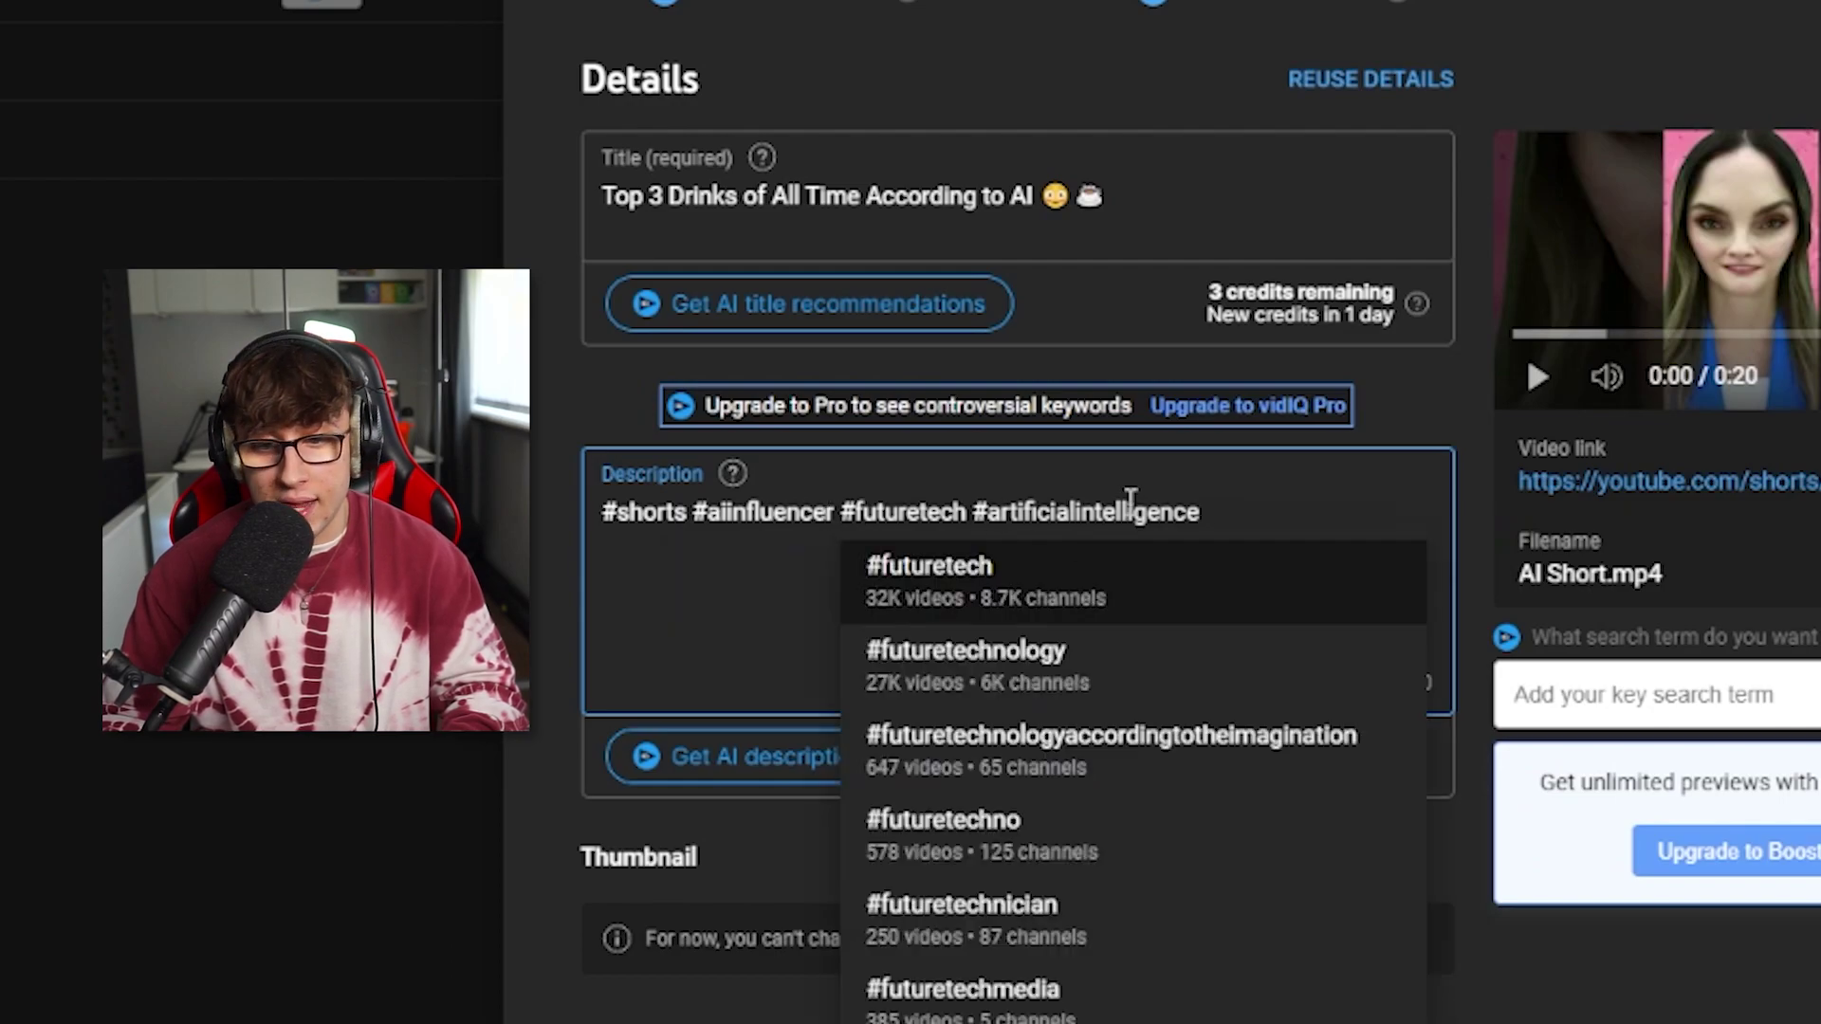
pyautogui.click(1186, 508)
pyautogui.click(1246, 514)
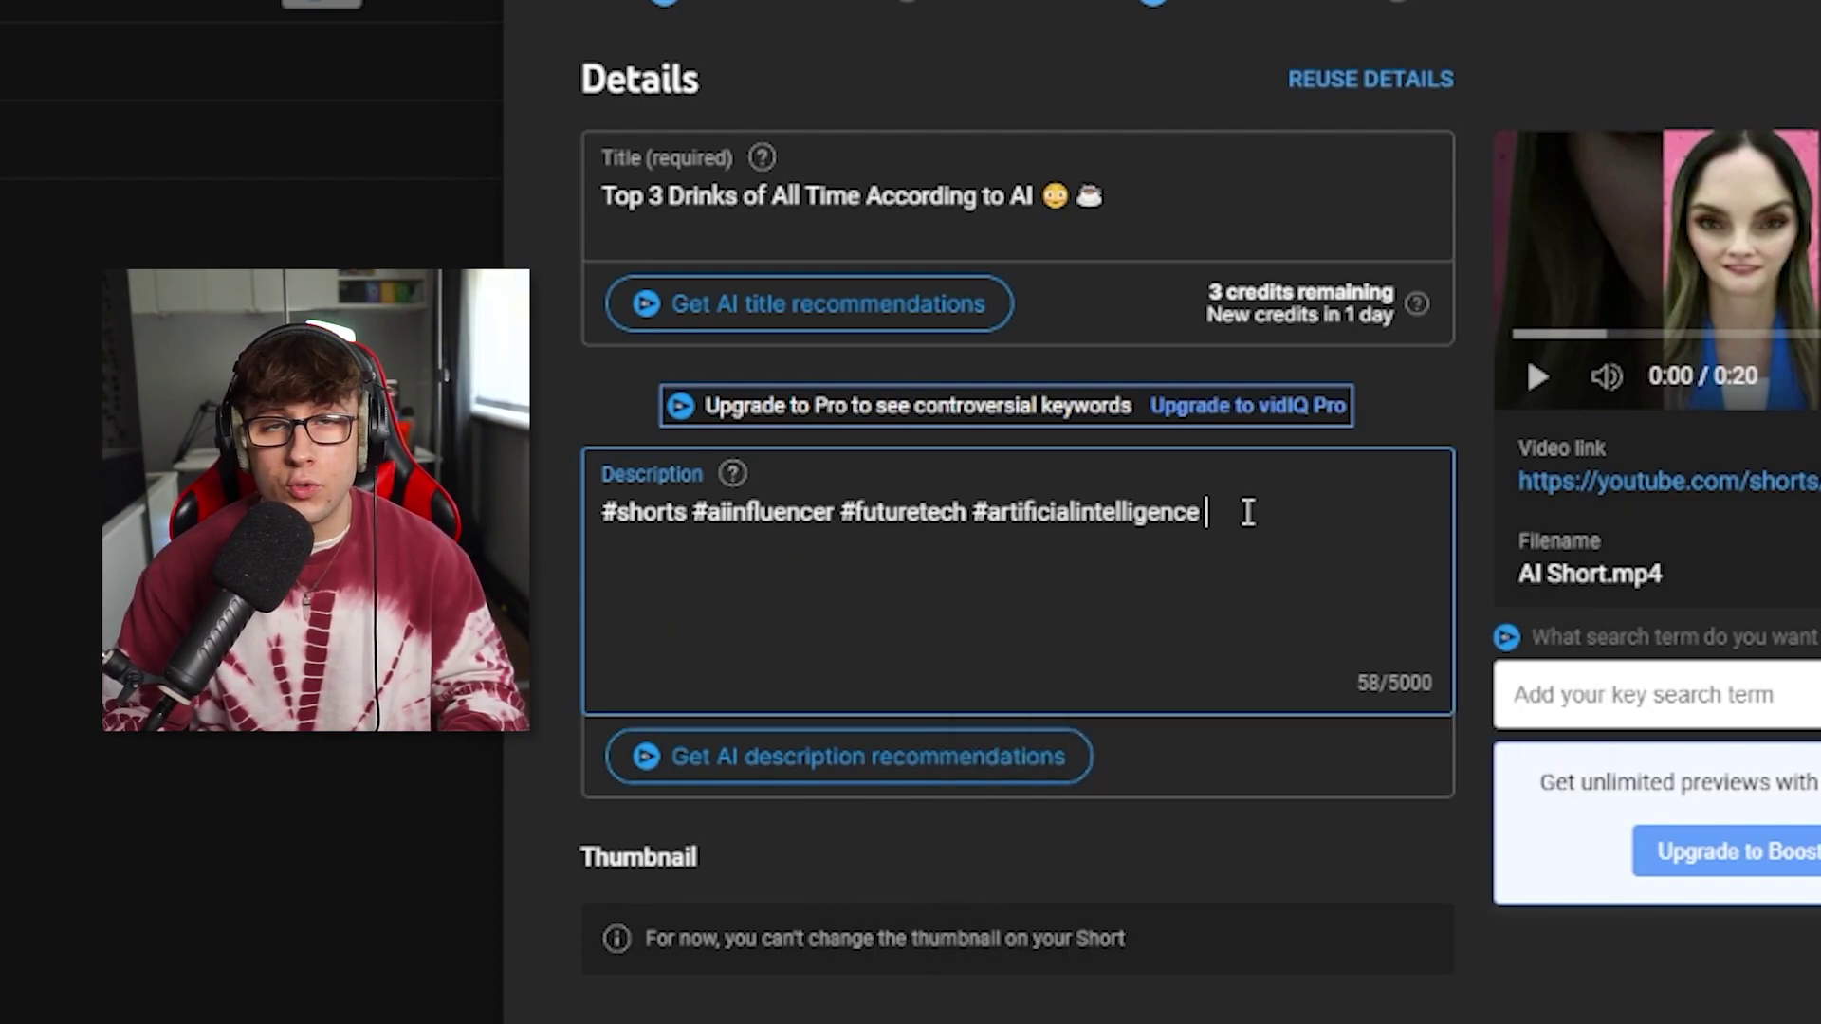
pyautogui.write('#drinks')
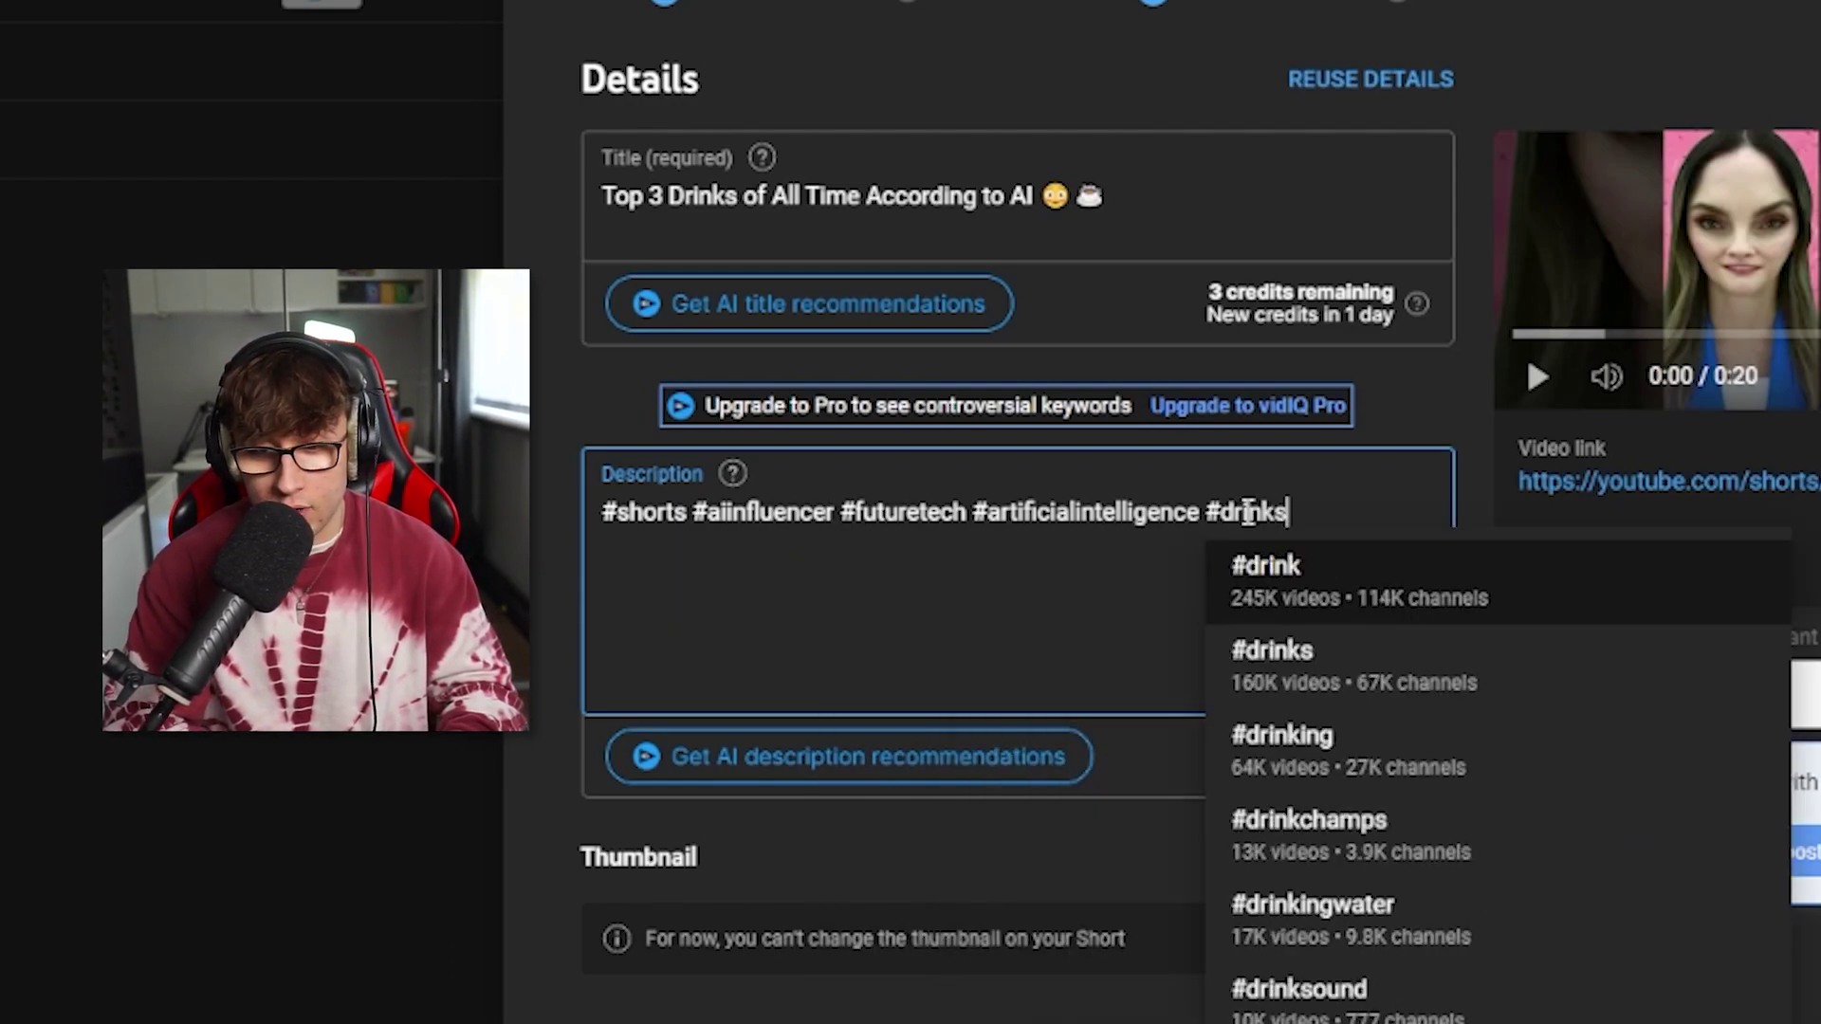
pyautogui.write(' #f')
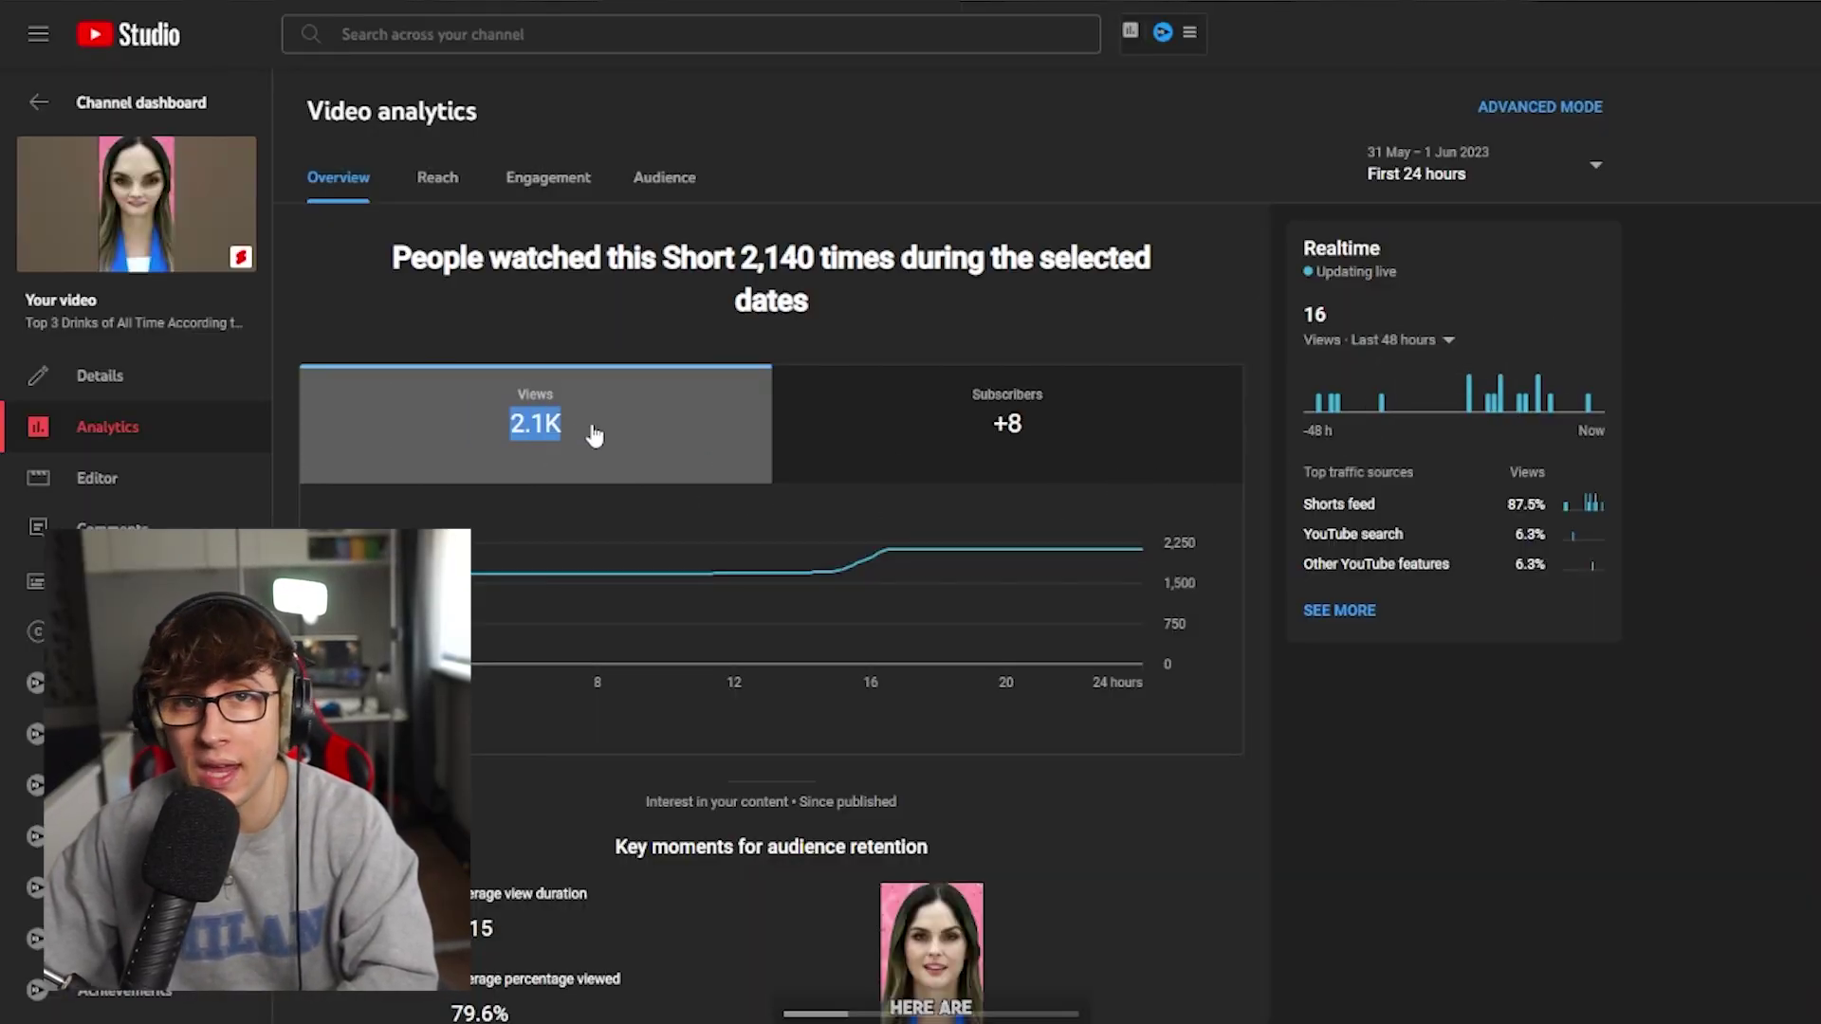
# Step: Highlight the Short's 2,140 views and +8 subscribers on the analytics page
pyautogui.moveTo(829, 435); pyautogui.dragTo(1049, 435)
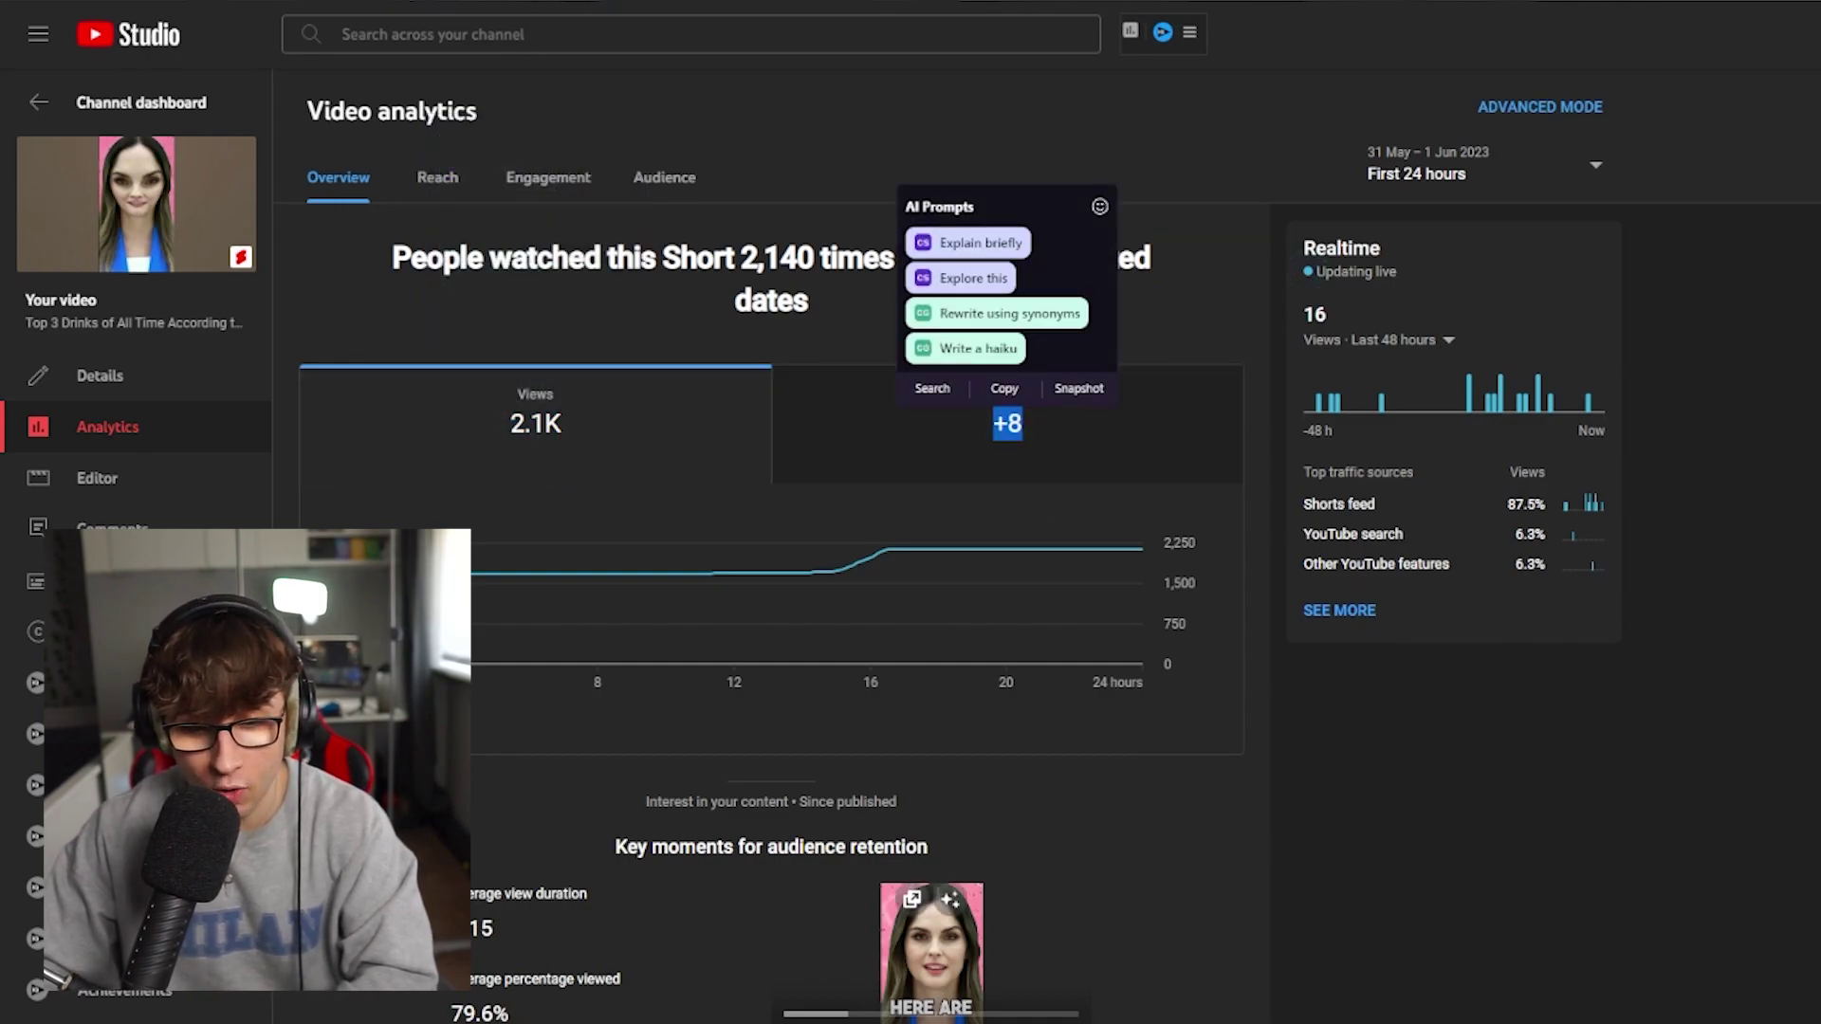